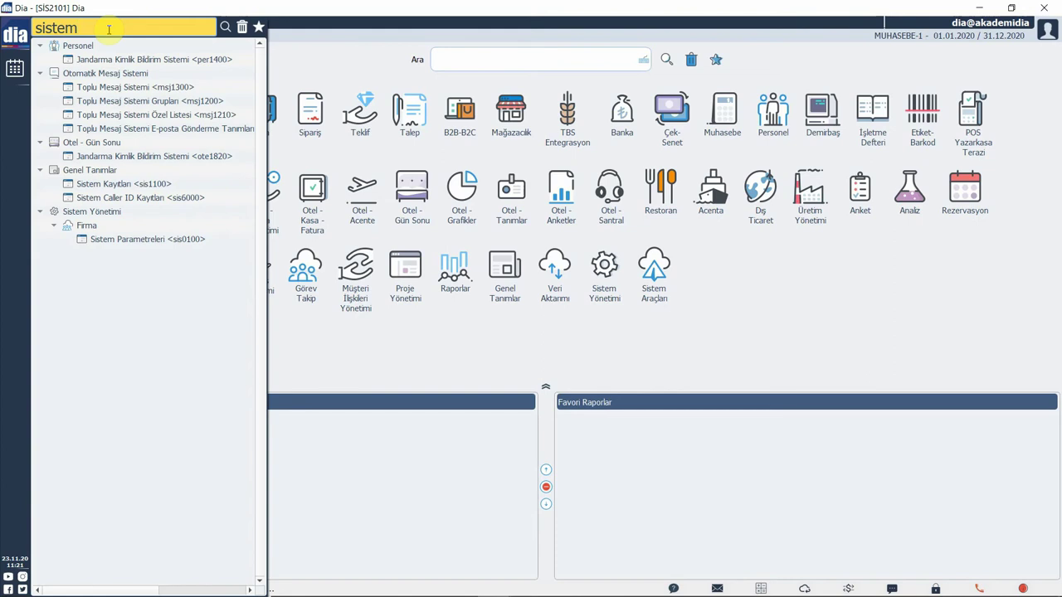
In the system parameters, find the risk settings, set Cari Risk Bakiye Kontrolü Yap to Evet and save.
{"action": "left_click", "coordinate": [146, 240]}
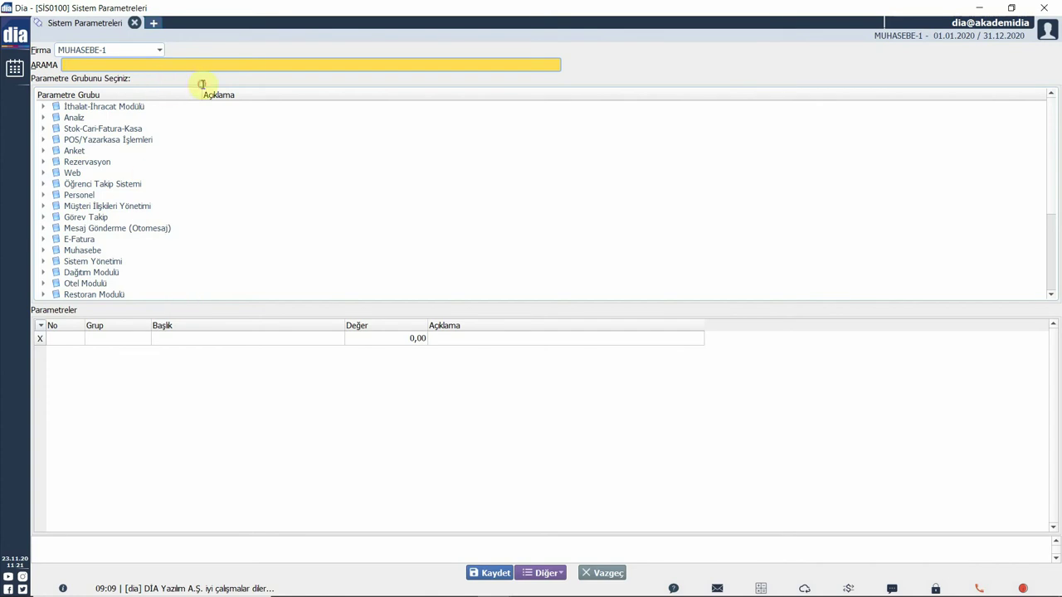
{"action": "type", "text": "risk"}
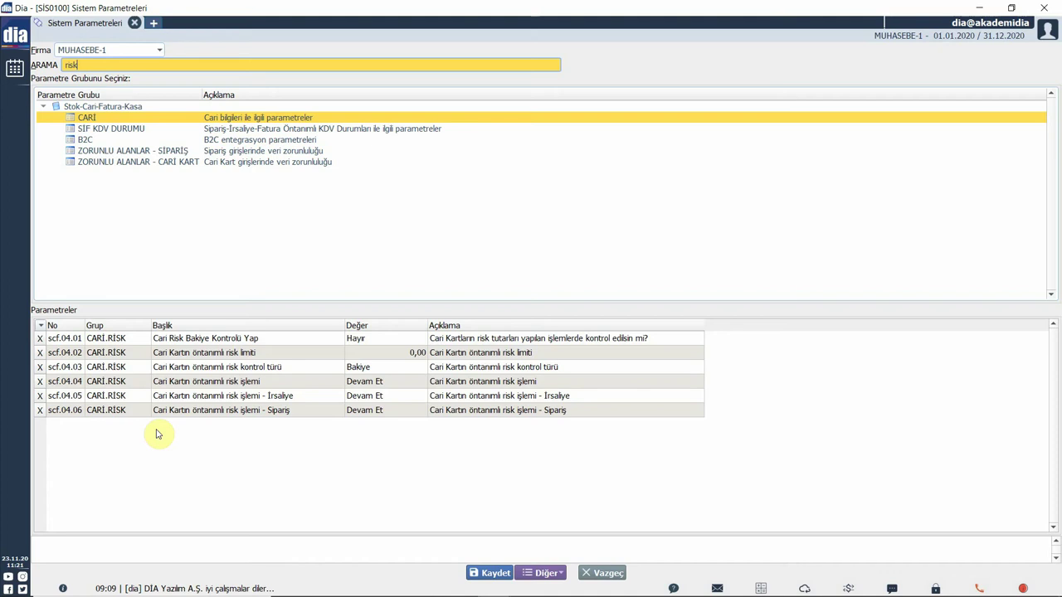
{"action": "left_click", "coordinate": [358, 339]}
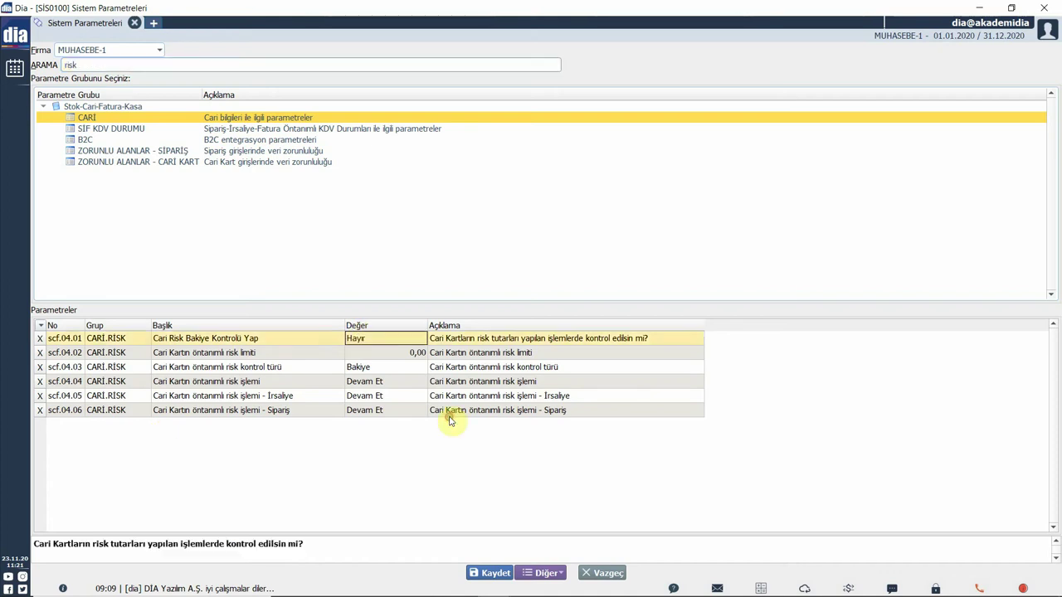
{"action": "key", "text": "alt+Down"}
{"action": "key", "text": "Up"}
{"action": "key", "text": "Return"}
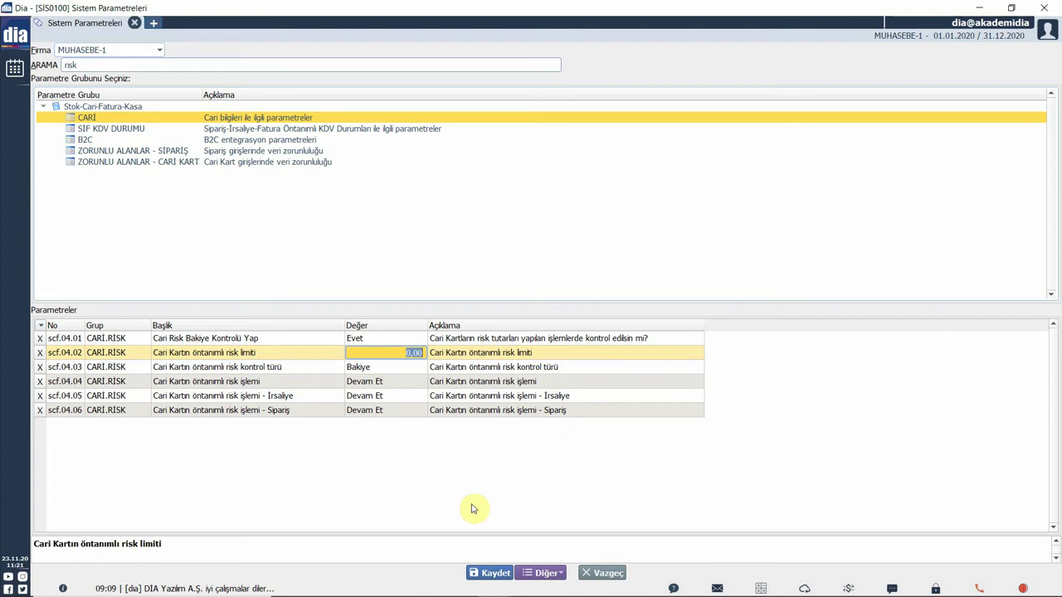
{"action": "left_click", "coordinate": [489, 572]}
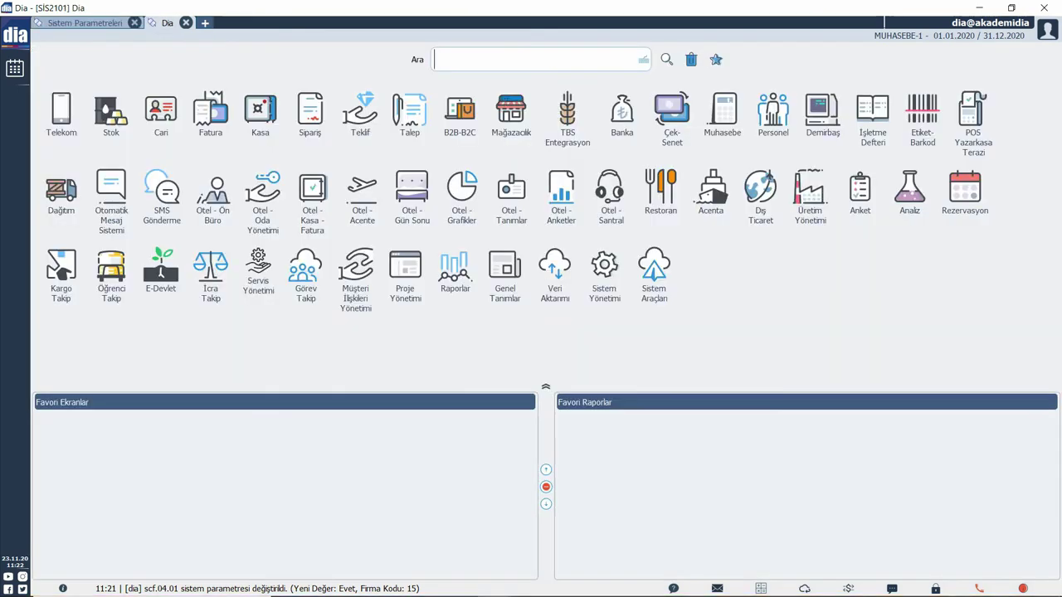
Open the TÜRK İNŞAAT current account card for editing from the Cari Kart list and display its Risk Bilgileri section.
{"action": "left_click", "coordinate": [172, 133]}
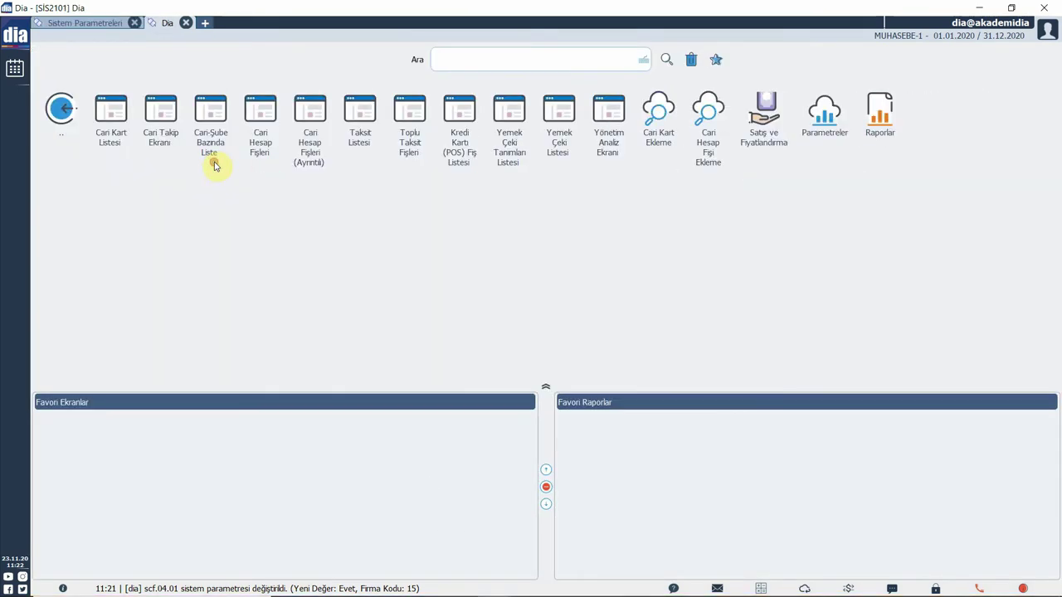
{"action": "left_click", "coordinate": [109, 134]}
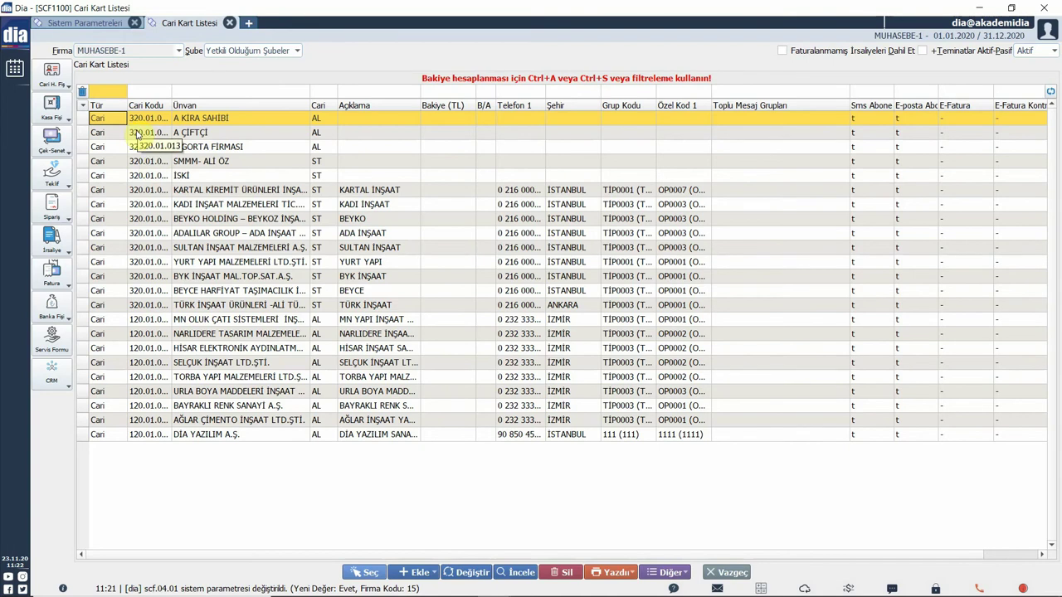
{"action": "left_click", "coordinate": [243, 305]}
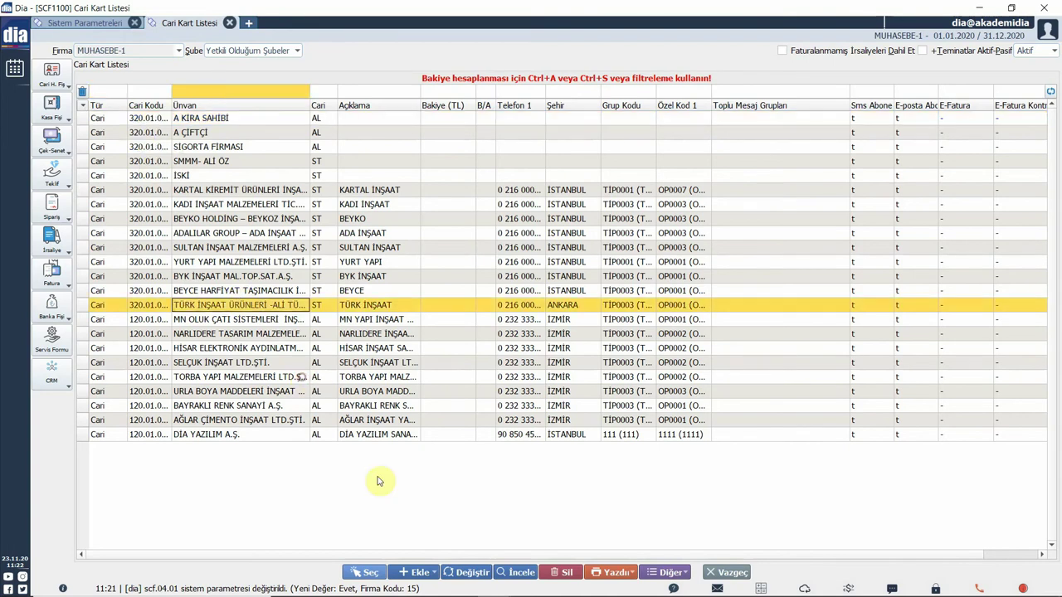
{"action": "left_click", "coordinate": [471, 573]}
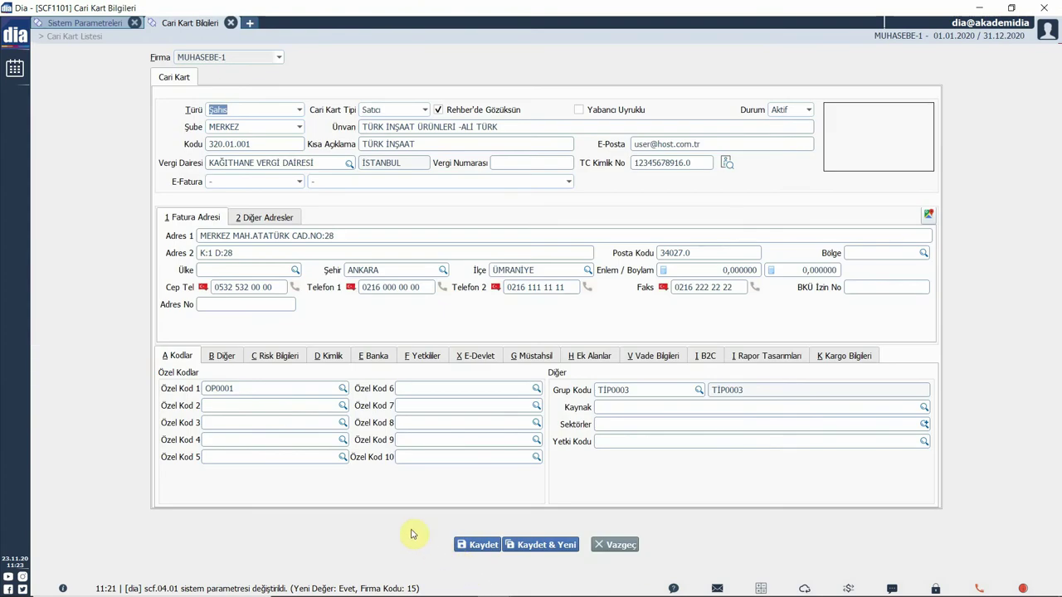
{"action": "left_click", "coordinate": [296, 358]}
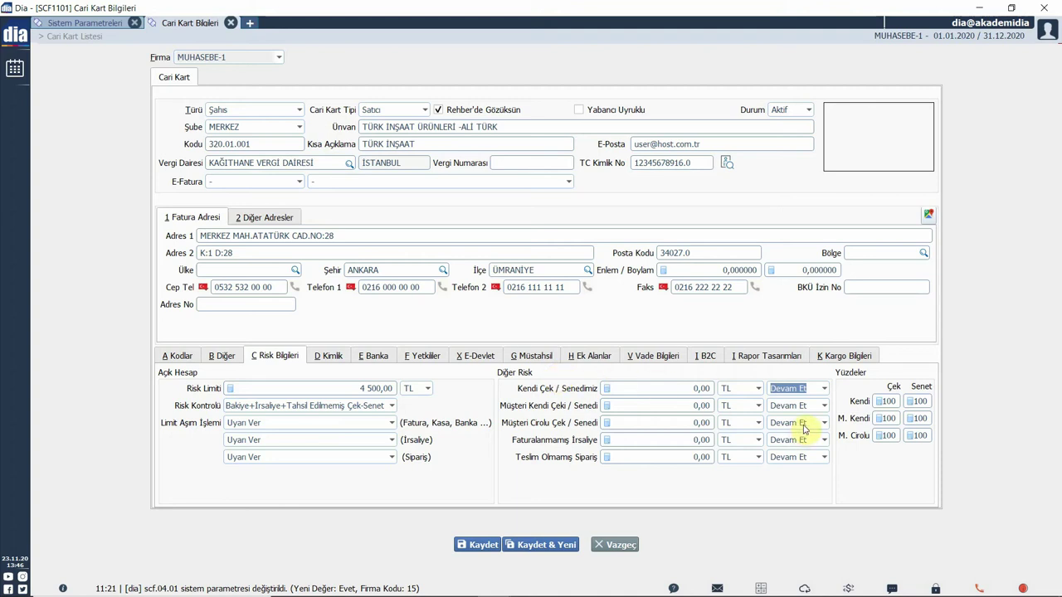
Set the Kendi Çek / Senedimiz risk limit to 5000 TL with Uyarı Ver as the action on exceeding it.
{"action": "left_click", "coordinate": [808, 388]}
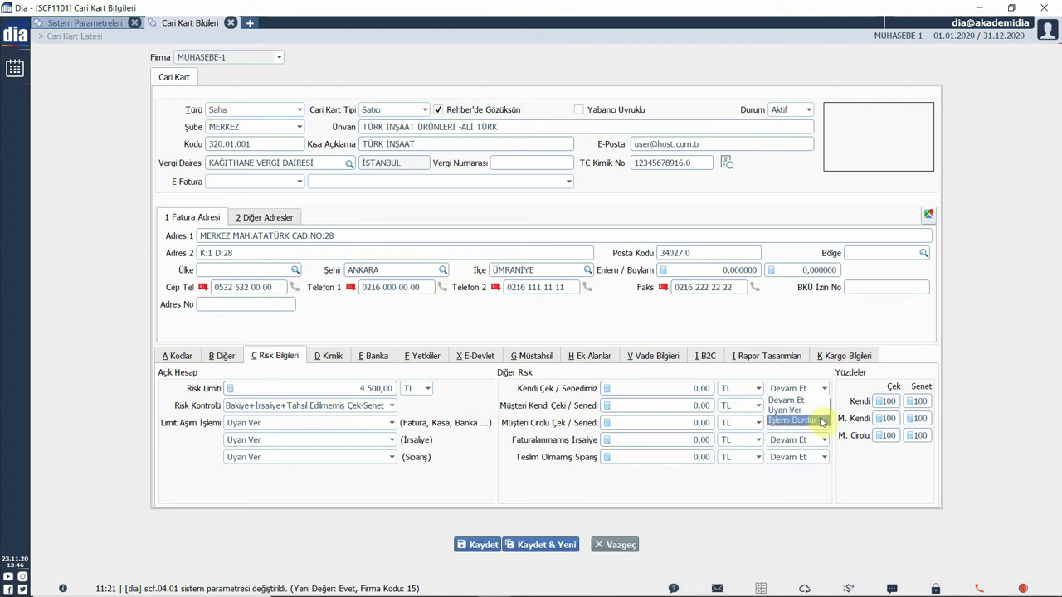
{"action": "left_click", "coordinate": [703, 387]}
{"action": "type", "text": "5 00"}
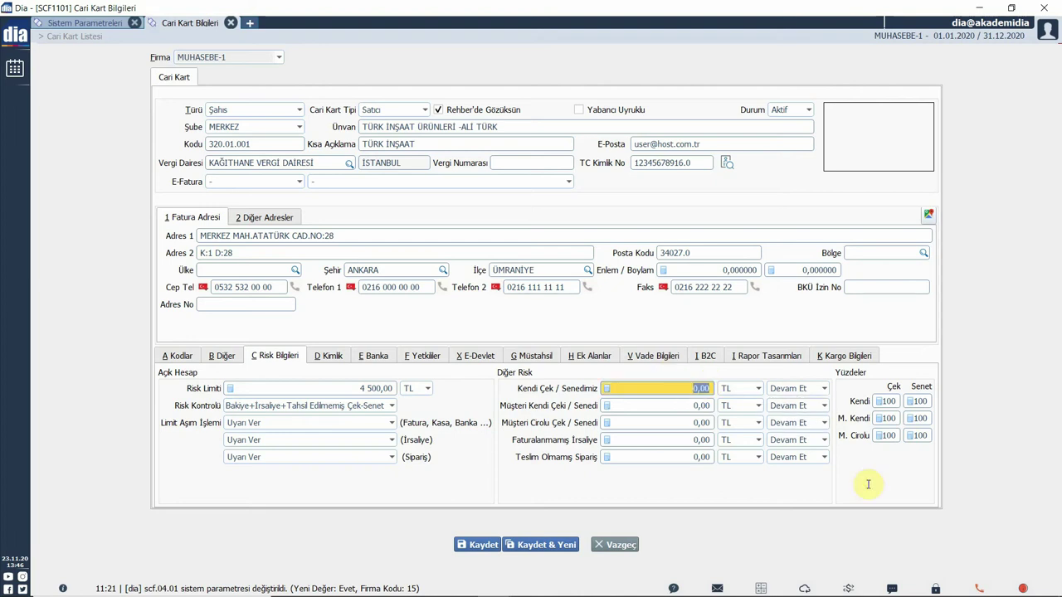
{"action": "type", "text": "0"}
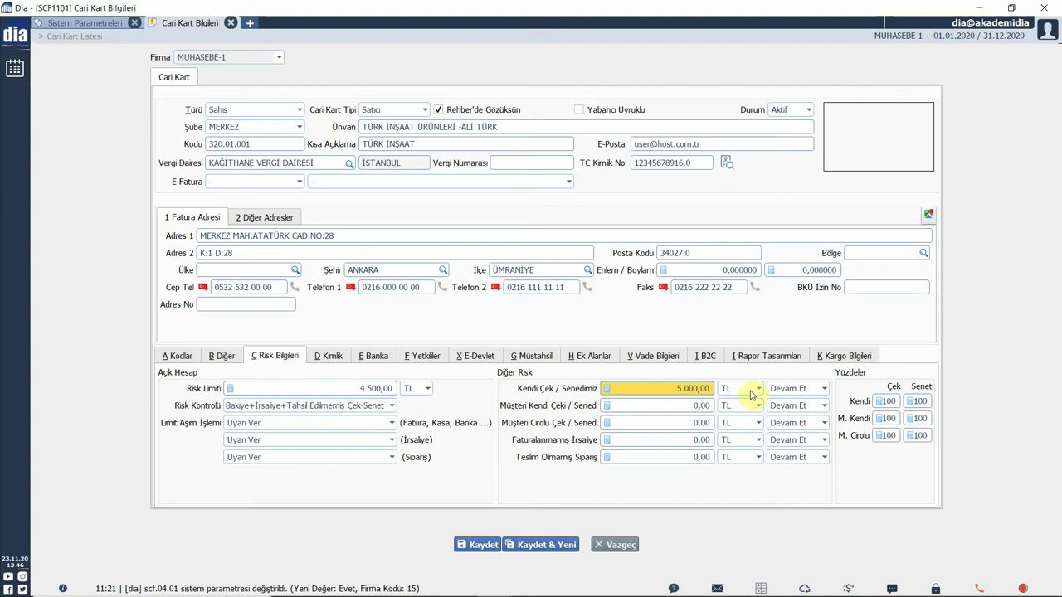
{"action": "left_click", "coordinate": [817, 388]}
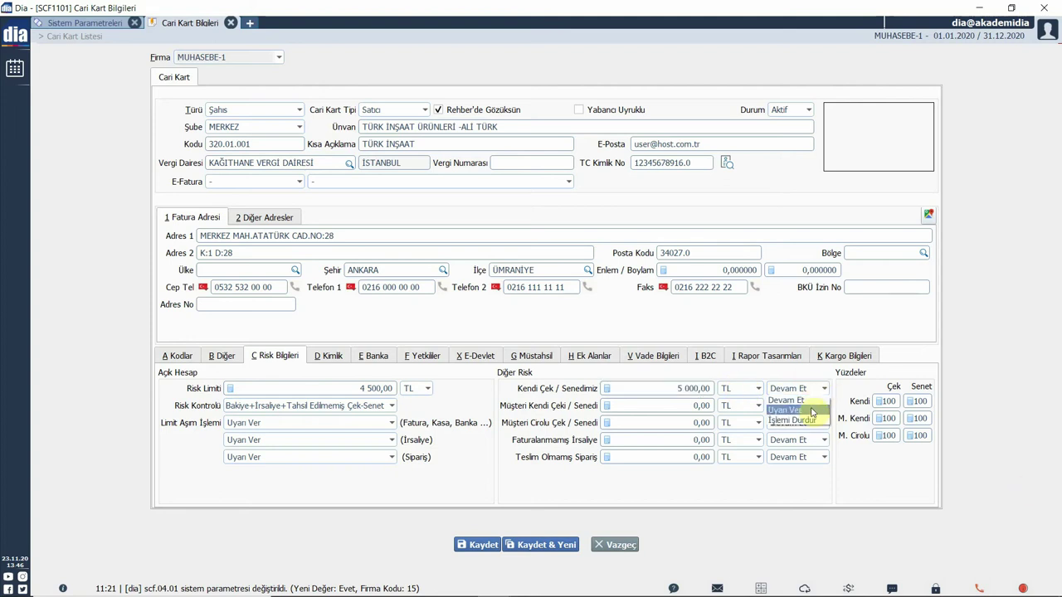
Set the Müşteri Kendi Çeki / Senedi and Müşteri Cirolu Çek / Senedi limits to 5000 TL each, both with İşlemi Durdur.
{"action": "left_click", "coordinate": [696, 404]}
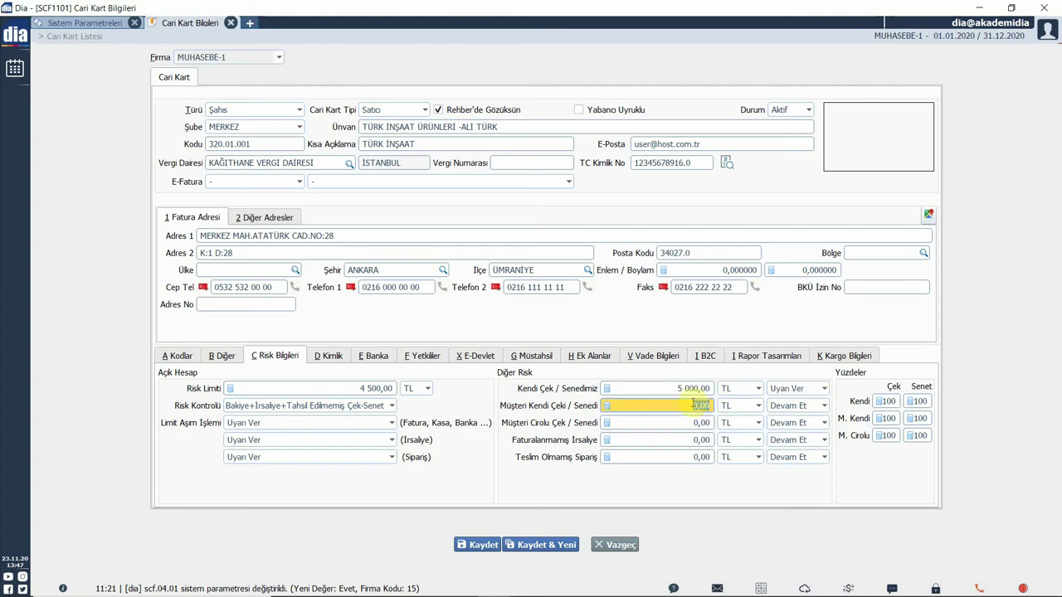
{"action": "type", "text": "500"}
{"action": "left_click", "coordinate": [817, 406]}
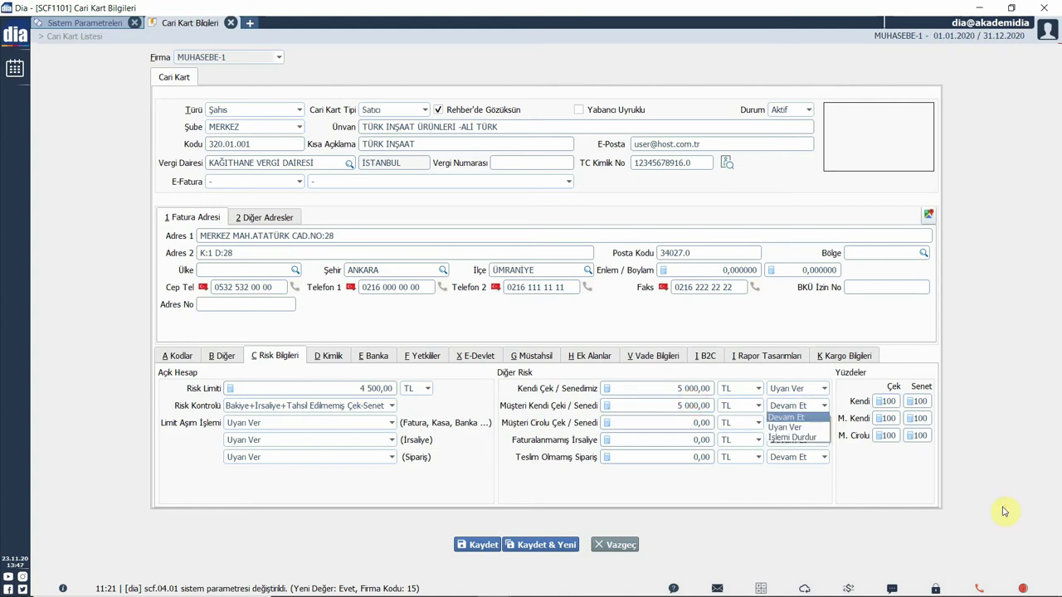
{"action": "left_click", "coordinate": [795, 437]}
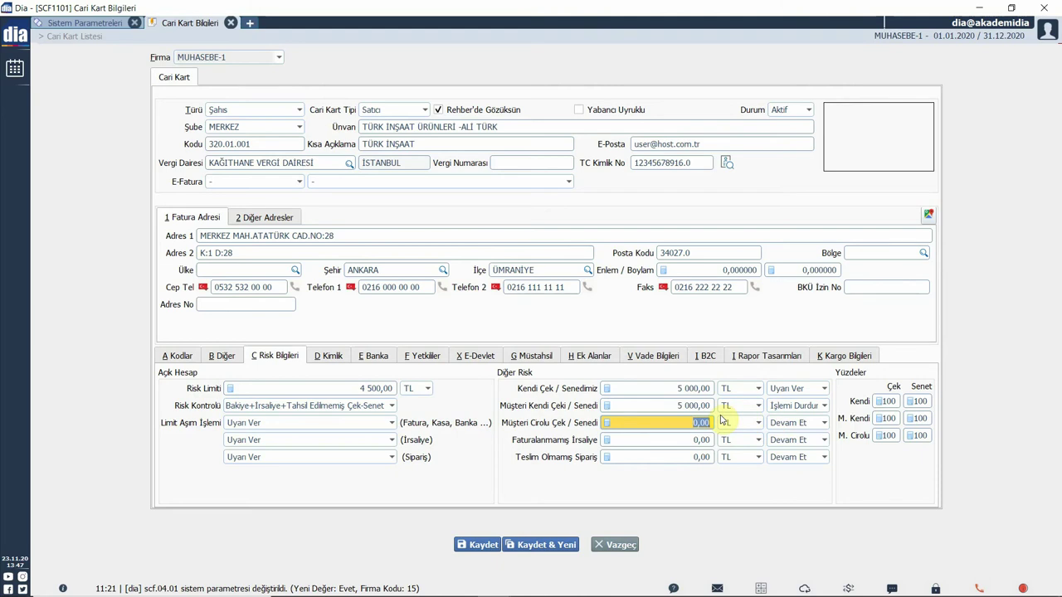
{"action": "type", "text": "5000"}
{"action": "left_click", "coordinate": [816, 425]}
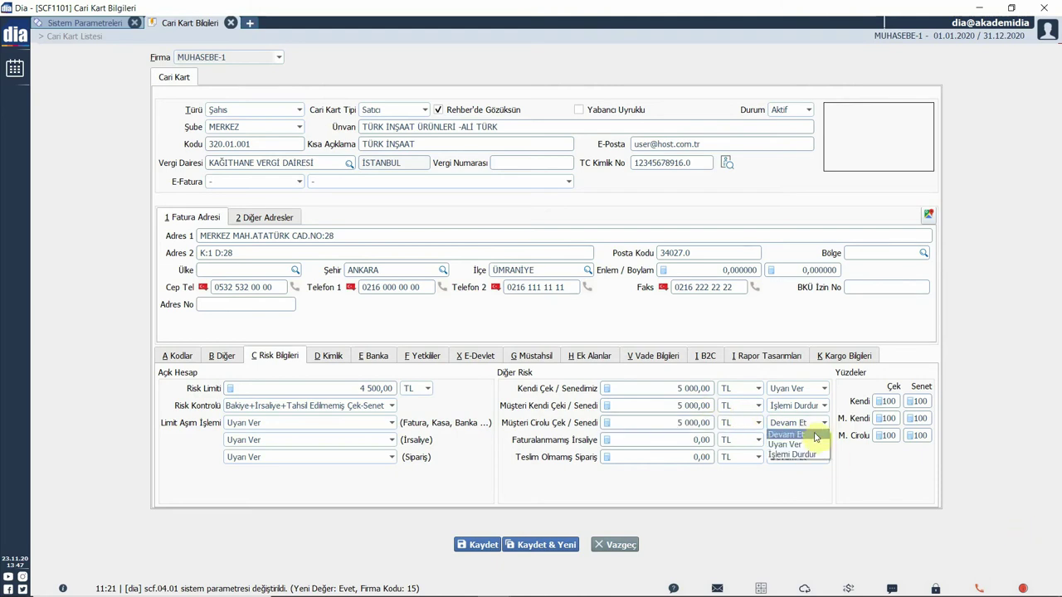
{"action": "left_click", "coordinate": [792, 454]}
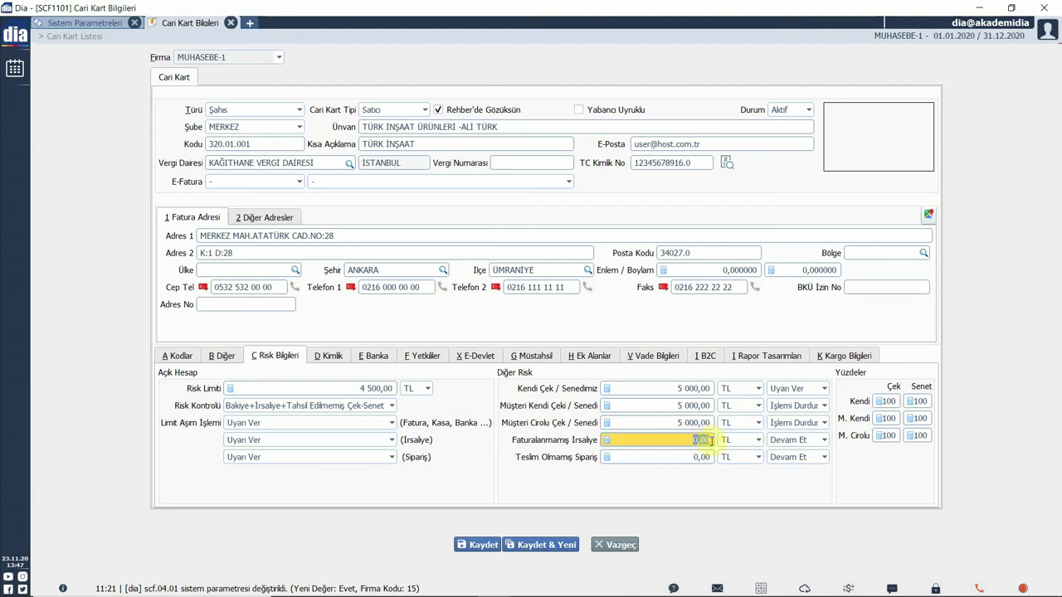
Set the Faturalanmamış İrsaliye and Teslim Olmamış Sipariş limits to 10000 TL each, both with Uyarı Ver.
{"action": "type", "text": "10000"}
{"action": "key", "text": "Tab"}
{"action": "type", "text": "10000"}
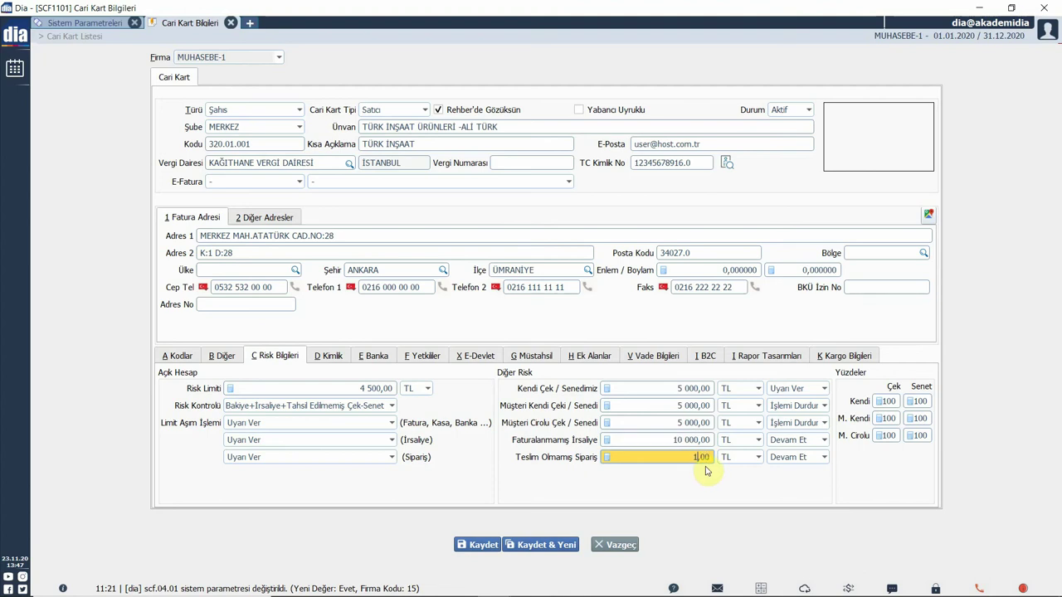
{"action": "left_click", "coordinate": [824, 440]}
{"action": "key", "text": "Down"}
{"action": "key", "text": "Return"}
{"action": "key", "text": "alt+Down"}
{"action": "key", "text": "Down"}
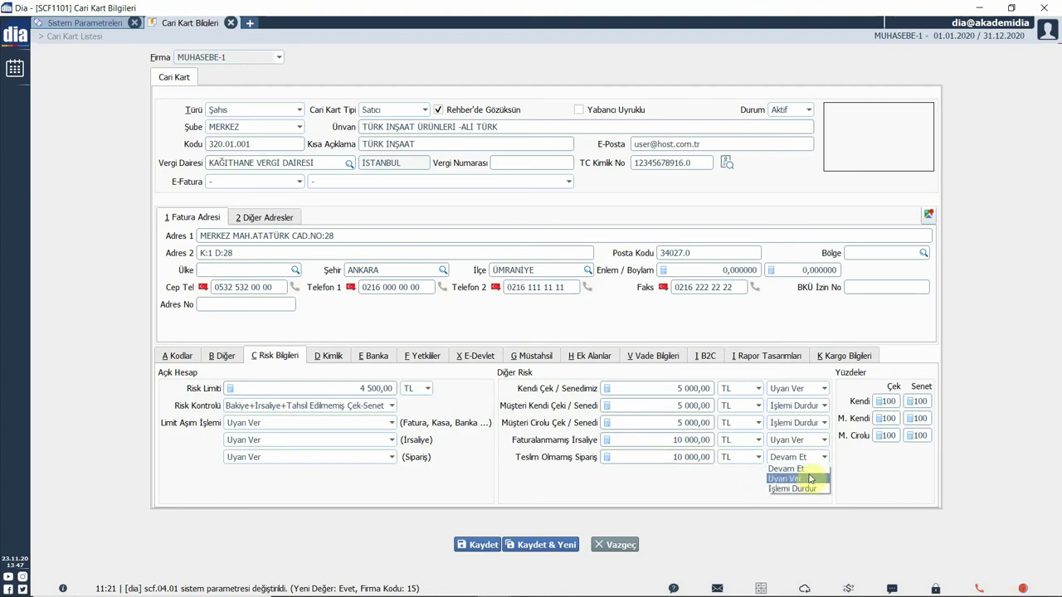
{"action": "key", "text": "Return"}
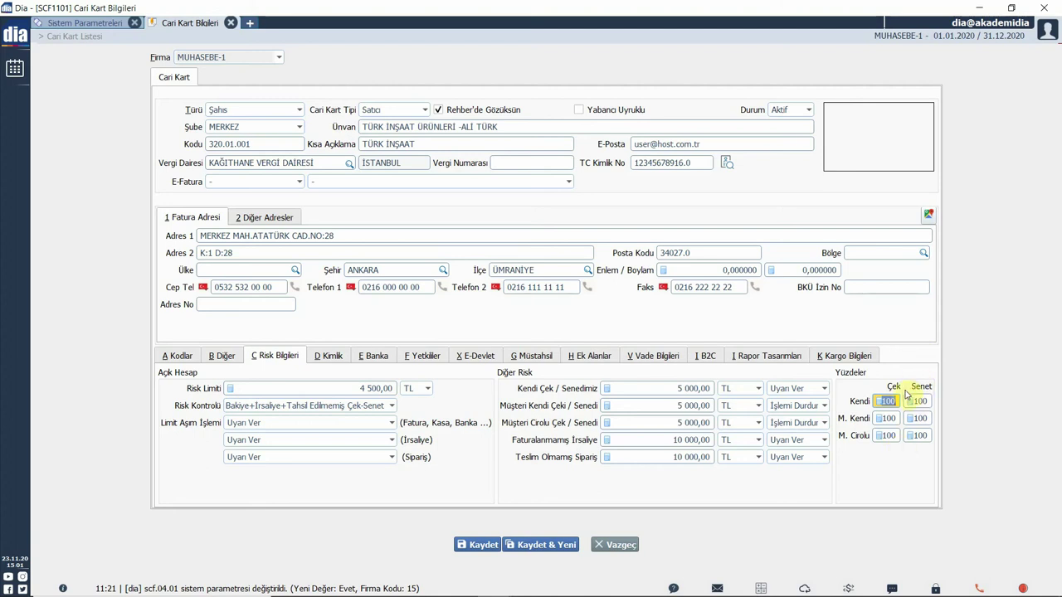
Set the Kendi Çek risk percentage to 50 and save the account card.
{"action": "type", "text": "50"}
{"action": "left_click", "coordinate": [484, 545]}
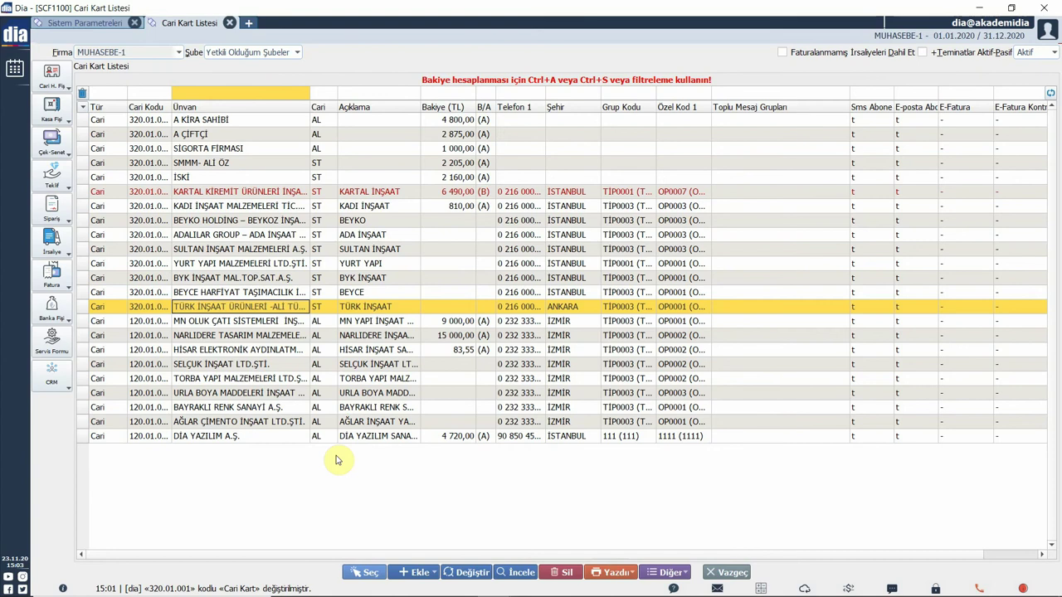
Open the Çek-Senet list in a new tab and start adding an own cheque (Çek, Kendi).
{"action": "key", "text": "ctrl+t"}
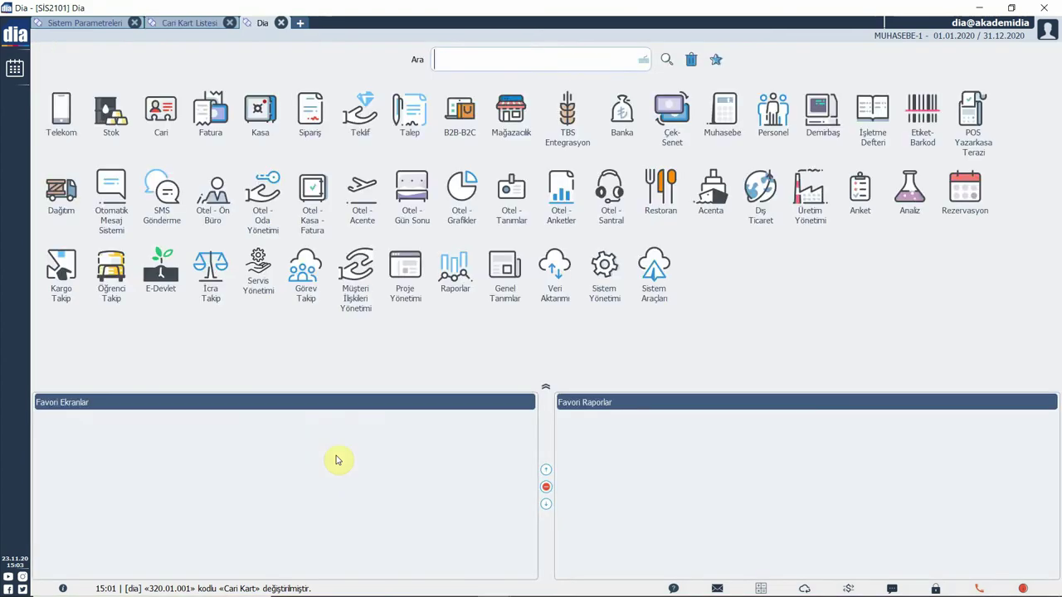
{"action": "left_click", "coordinate": [673, 120]}
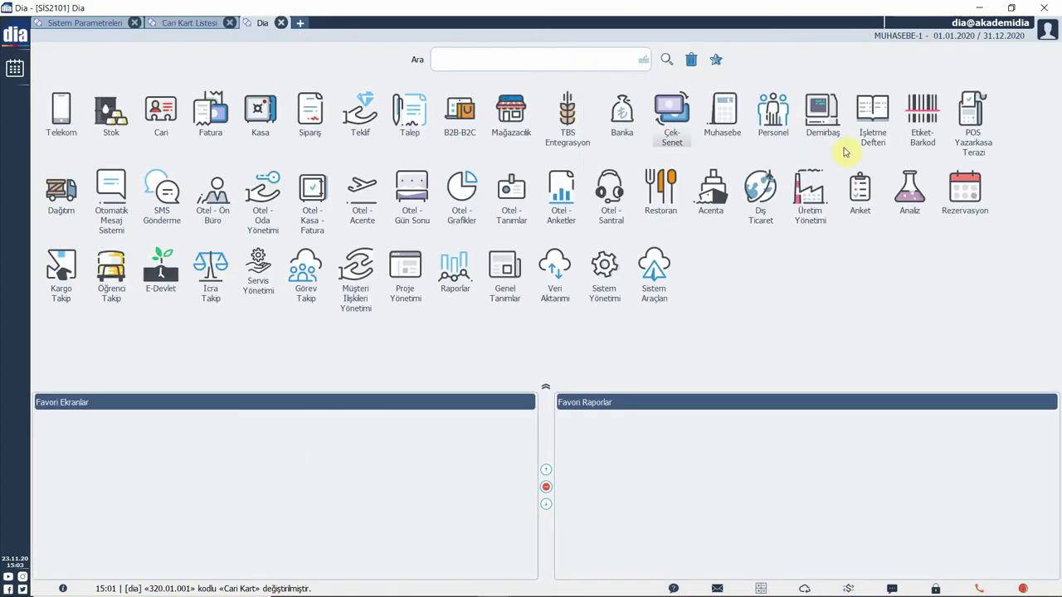
{"action": "left_click", "coordinate": [129, 147]}
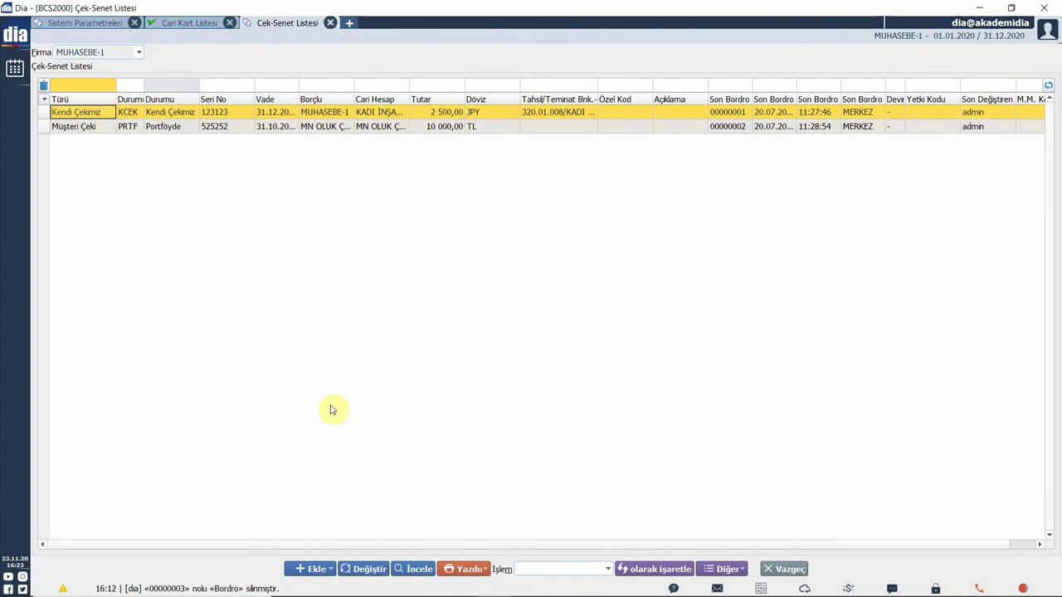
{"action": "left_click", "coordinate": [312, 569]}
{"action": "mouse_move", "coordinate": [342, 543]}
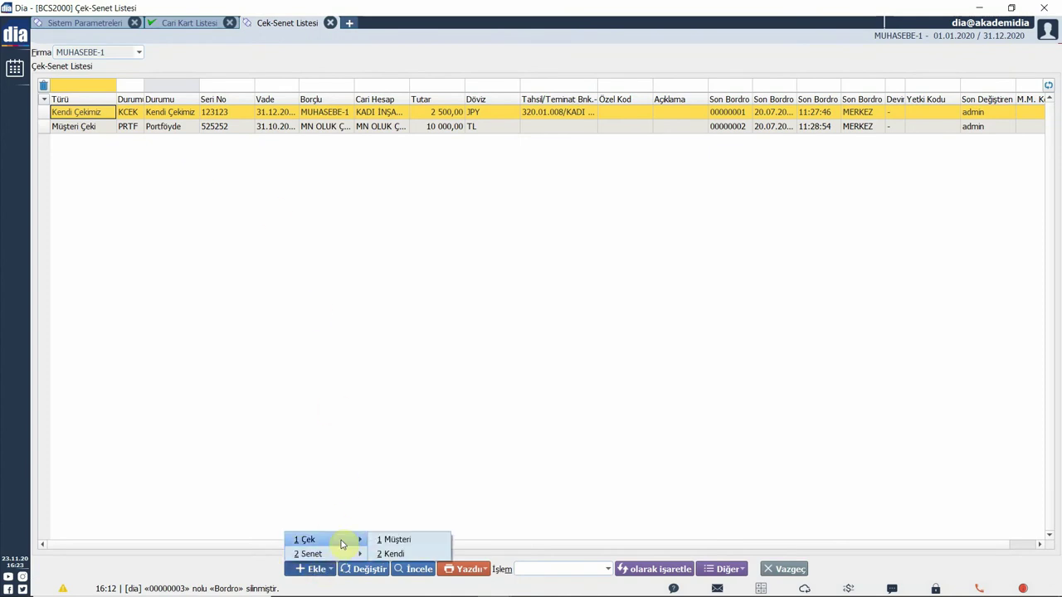
{"action": "left_click", "coordinate": [394, 554]}
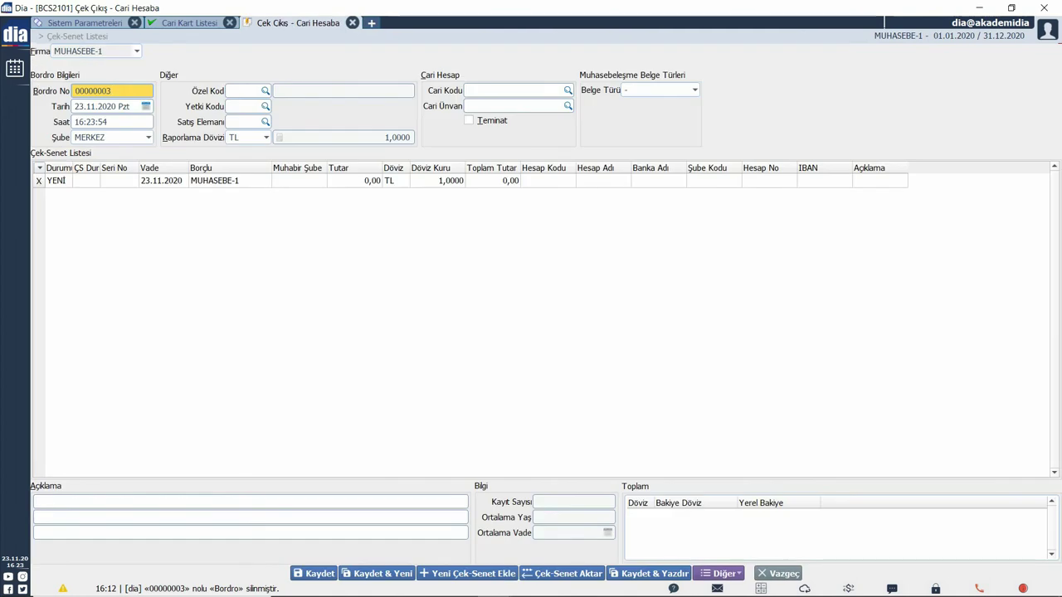
Assign the TÜRK İNŞAAT account from the Cari Kart list to the cheque issue slip.
{"action": "left_click", "coordinate": [501, 92]}
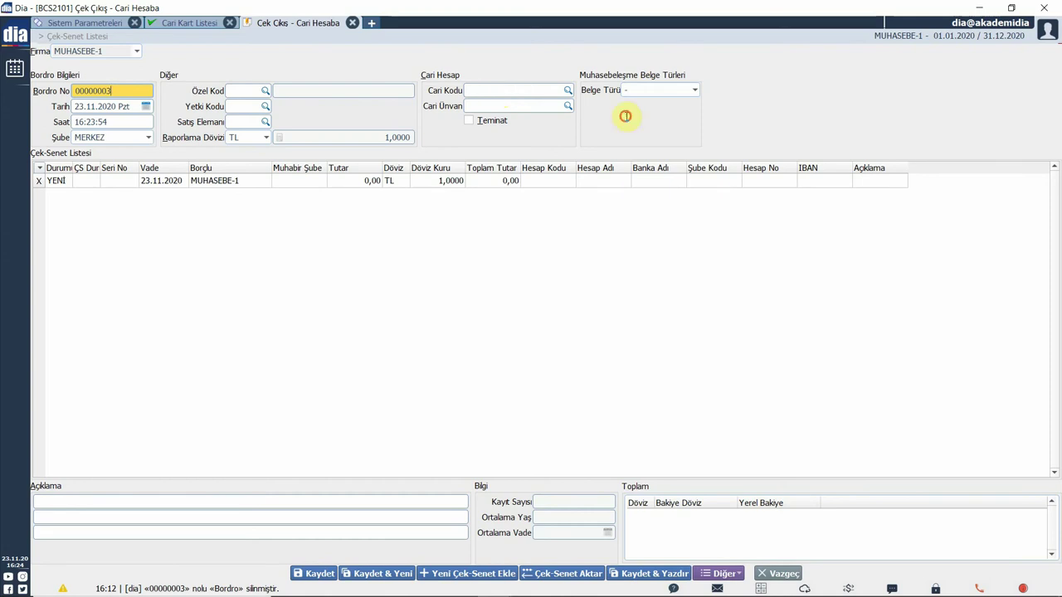
{"action": "key", "text": "Return"}
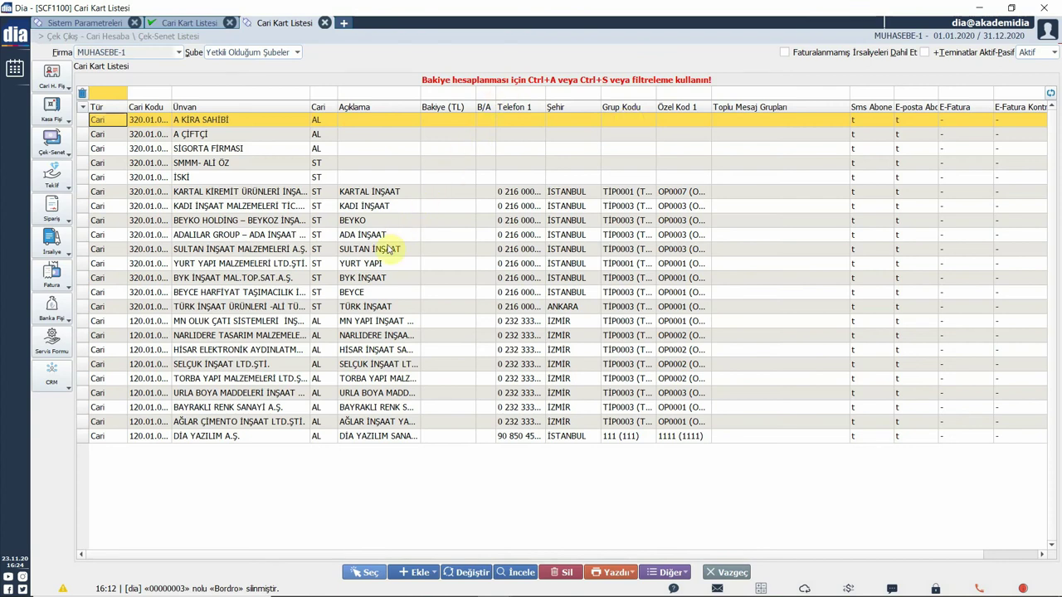
{"action": "left_click", "coordinate": [369, 306]}
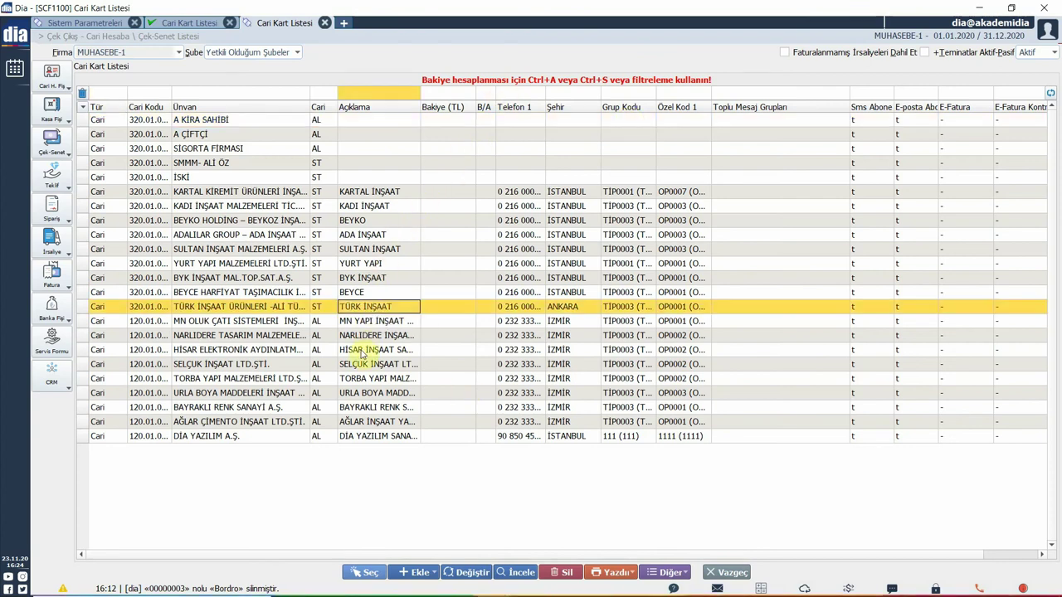
{"action": "left_click", "coordinate": [352, 572]}
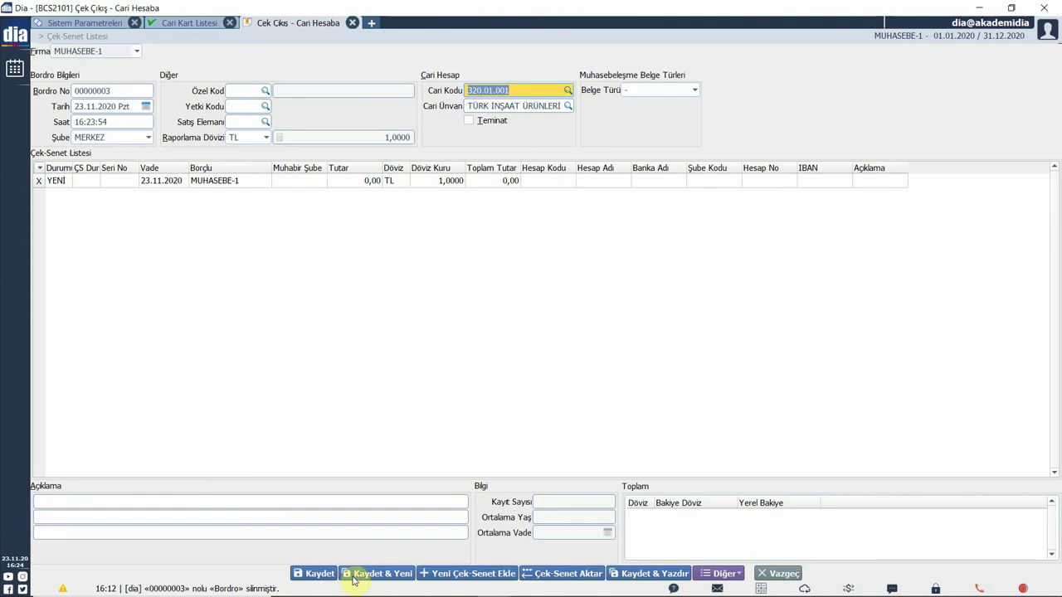
Enter 741852 as the serial number on the first cheque line.
{"action": "left_click", "coordinate": [117, 184]}
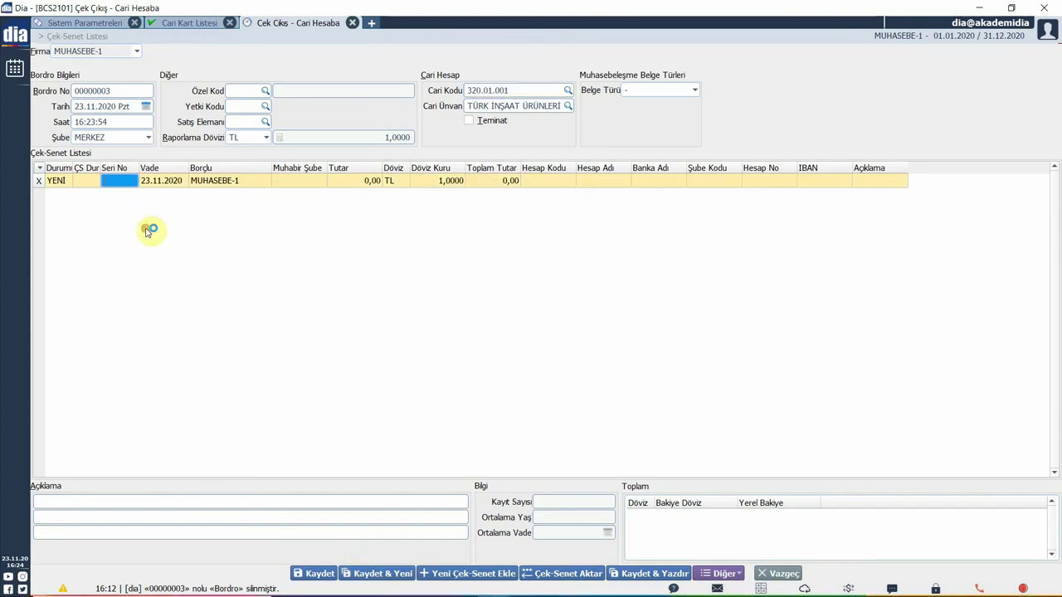
{"action": "type", "text": "853"}
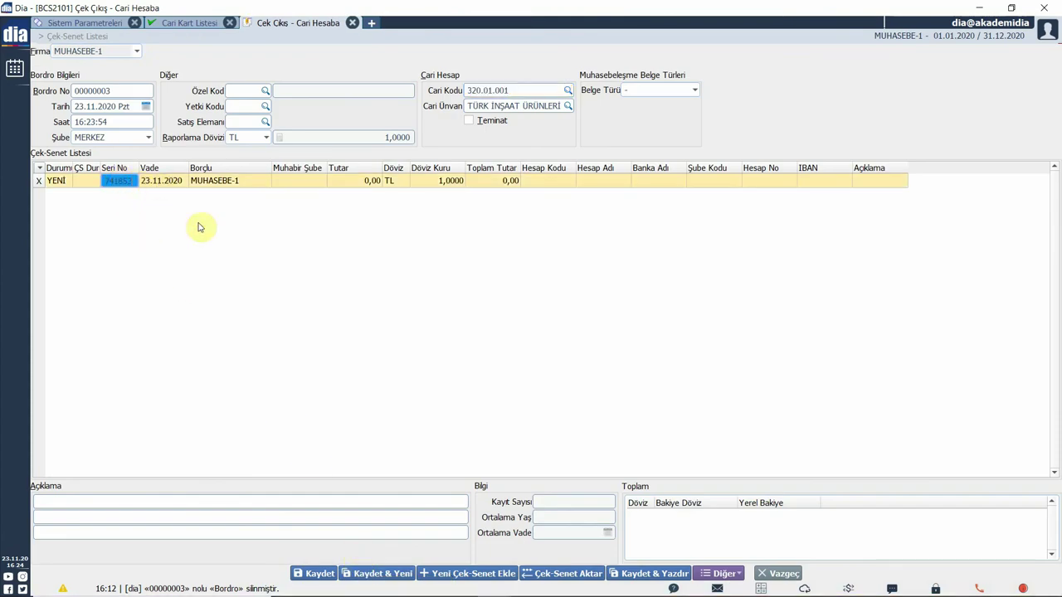
{"action": "key", "text": "Tab"}
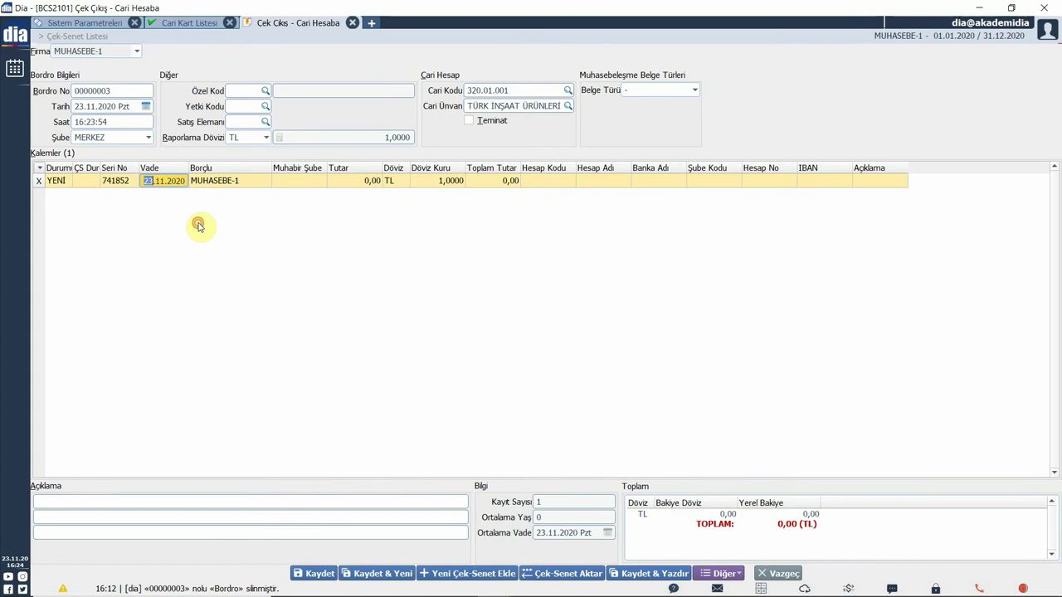
Set the own cheque's due date to 23.12.2020 and its amount to 15000 TL.
{"action": "type", "text": "12"}
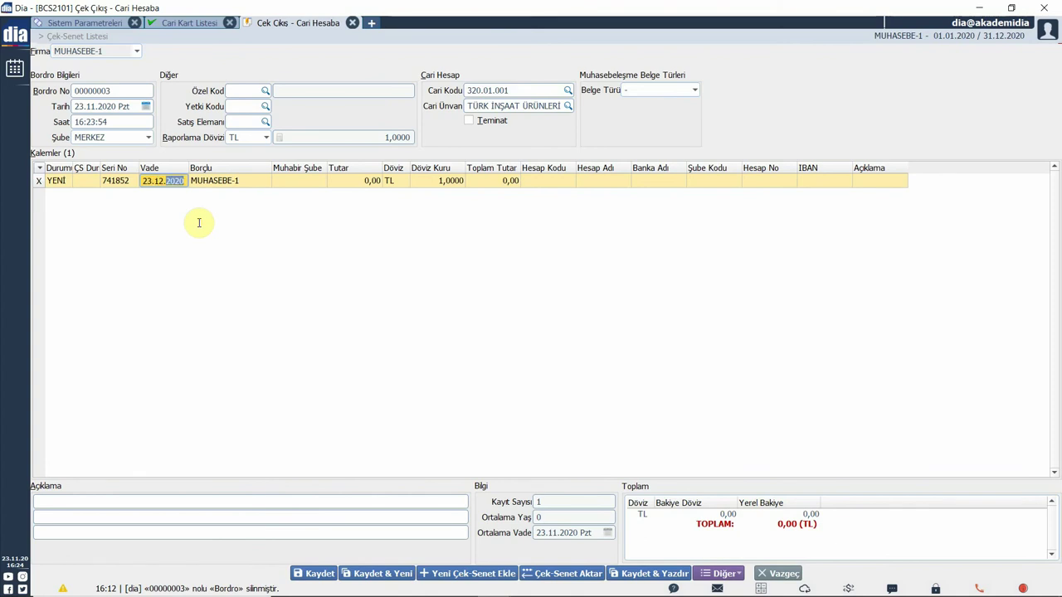
{"action": "left_click", "coordinate": [357, 183]}
{"action": "type", "text": "15000"}
Assign the GARANTİ BANKASI TL credit account to the own cheque line and save the issue slip.
{"action": "left_click", "coordinate": [564, 183]}
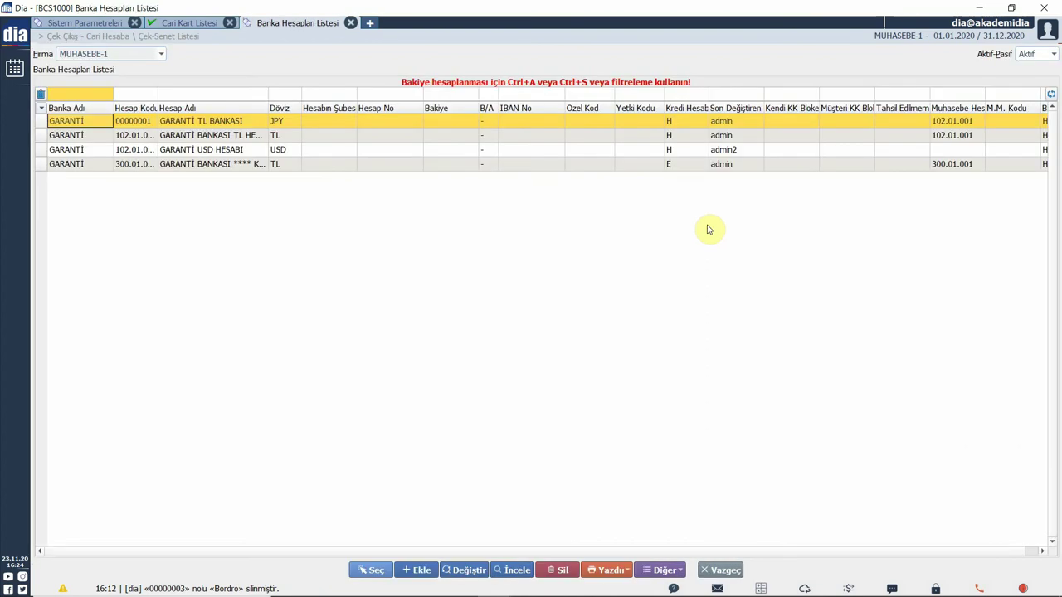
{"action": "left_click", "coordinate": [247, 166]}
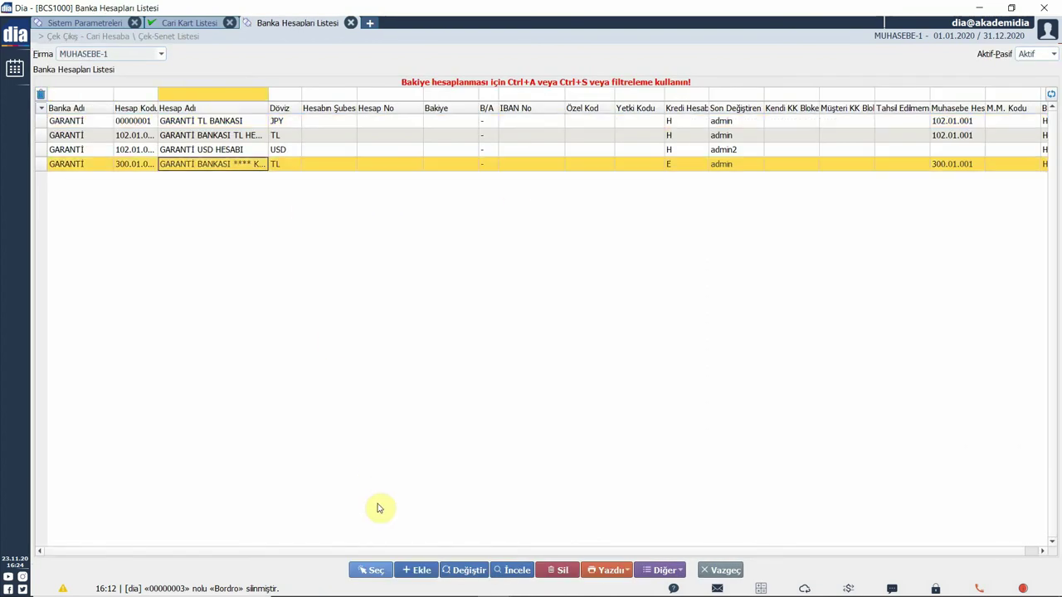
{"action": "left_click", "coordinate": [377, 570]}
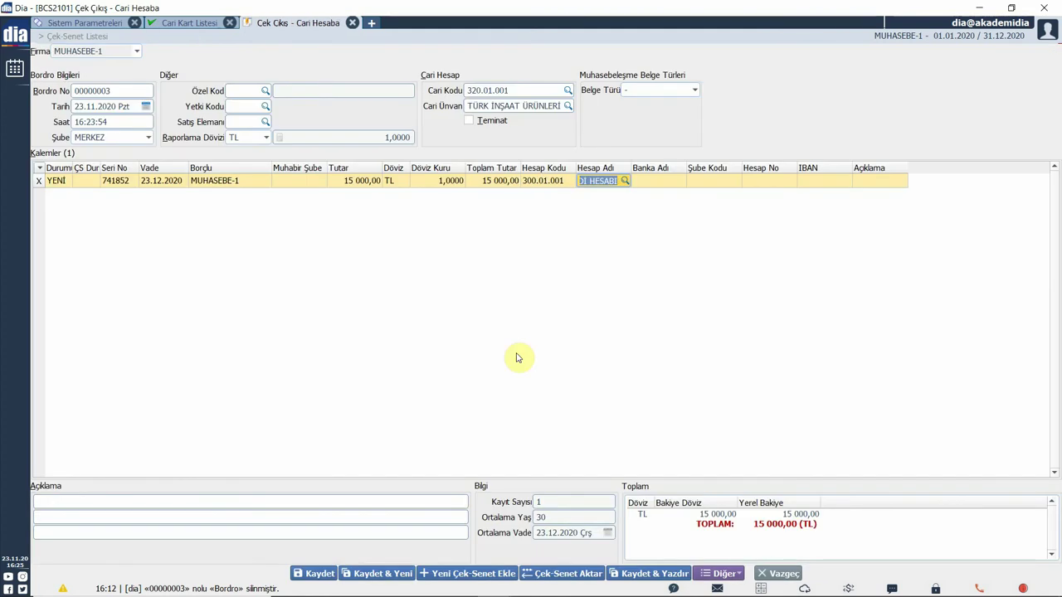
{"action": "left_click", "coordinate": [322, 573]}
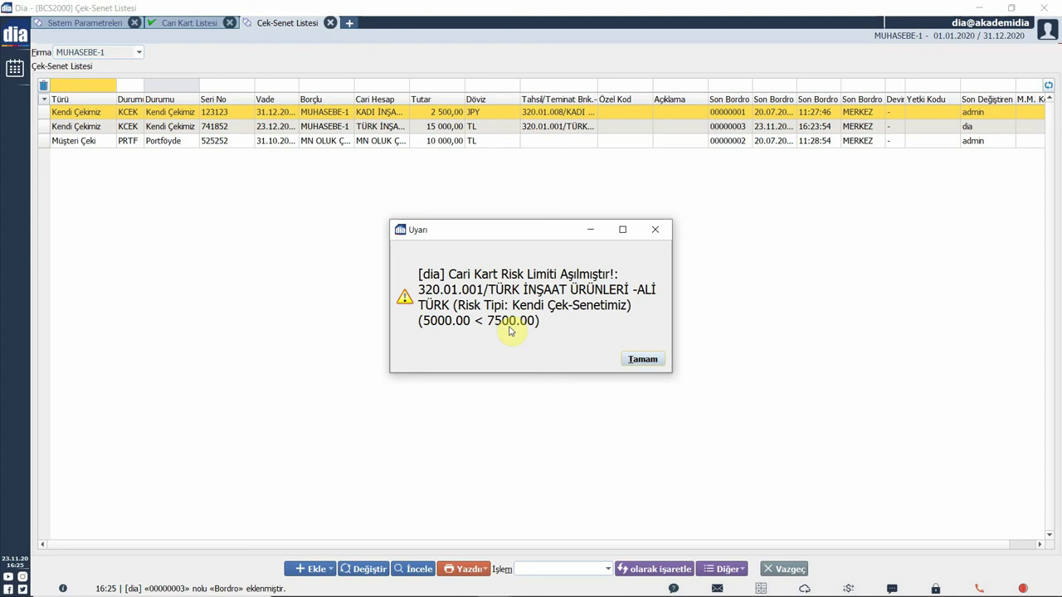
{"action": "left_click", "coordinate": [631, 360]}
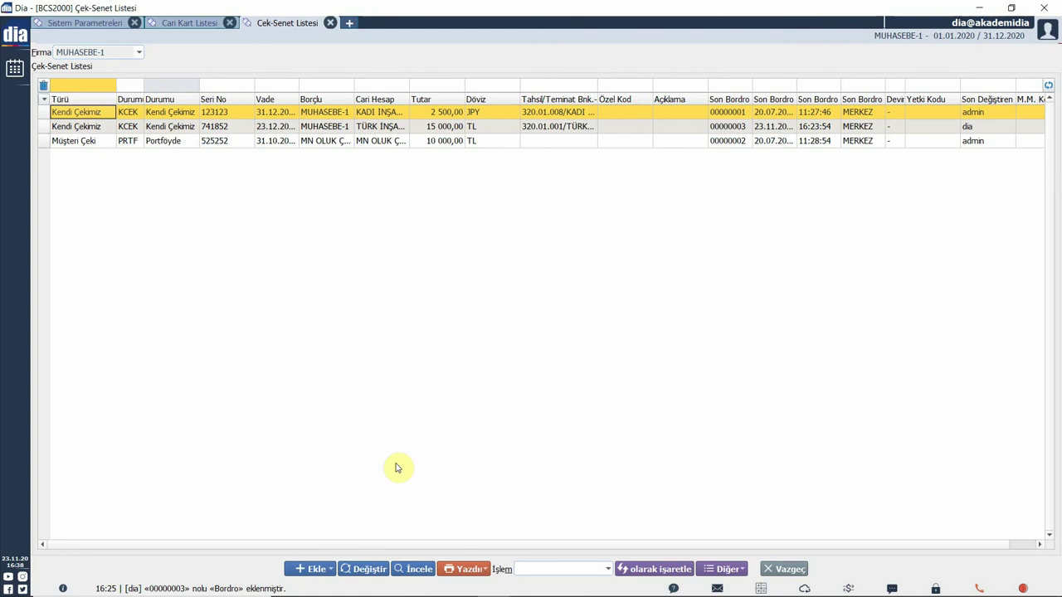
Start a customer cheque entry (Çek, Müşteri) and assign the TÜRK İNŞAAT account from the Cari Kart list.
{"action": "left_click", "coordinate": [325, 569]}
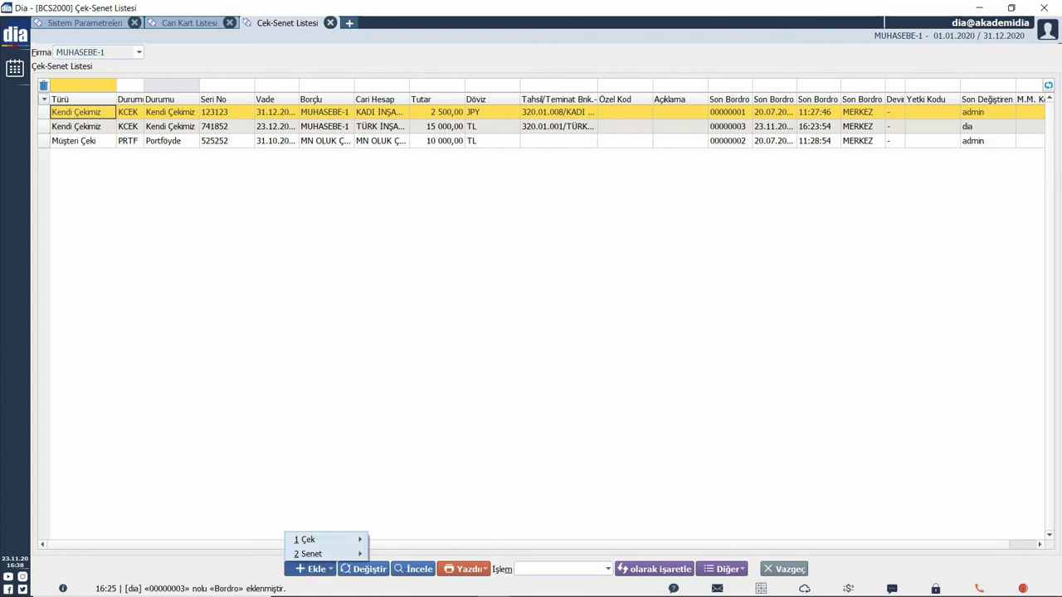
{"action": "mouse_move", "coordinate": [349, 542]}
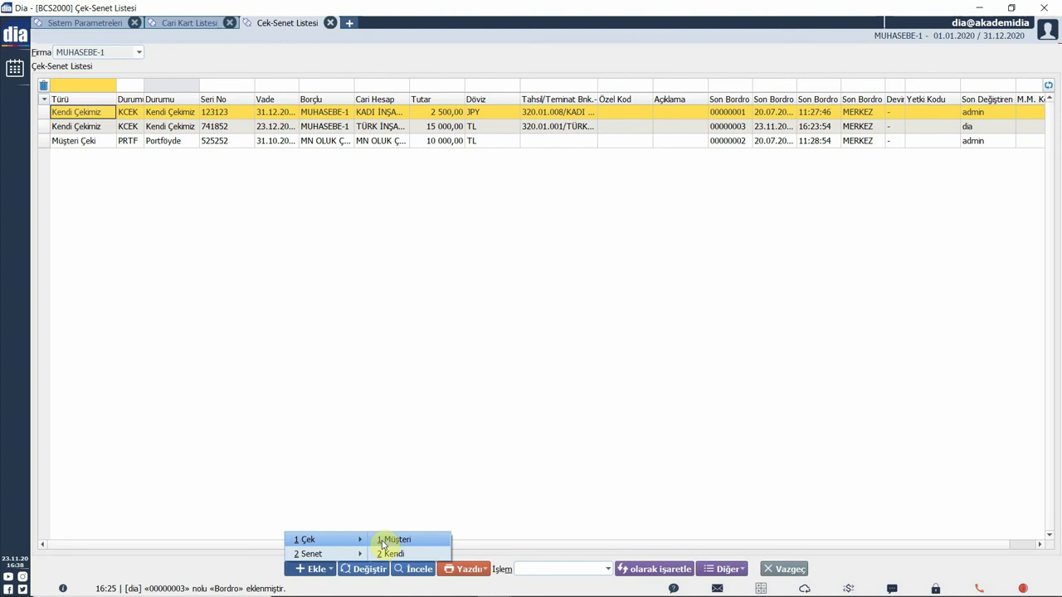
{"action": "left_click", "coordinate": [388, 553]}
{"action": "left_click", "coordinate": [539, 91]}
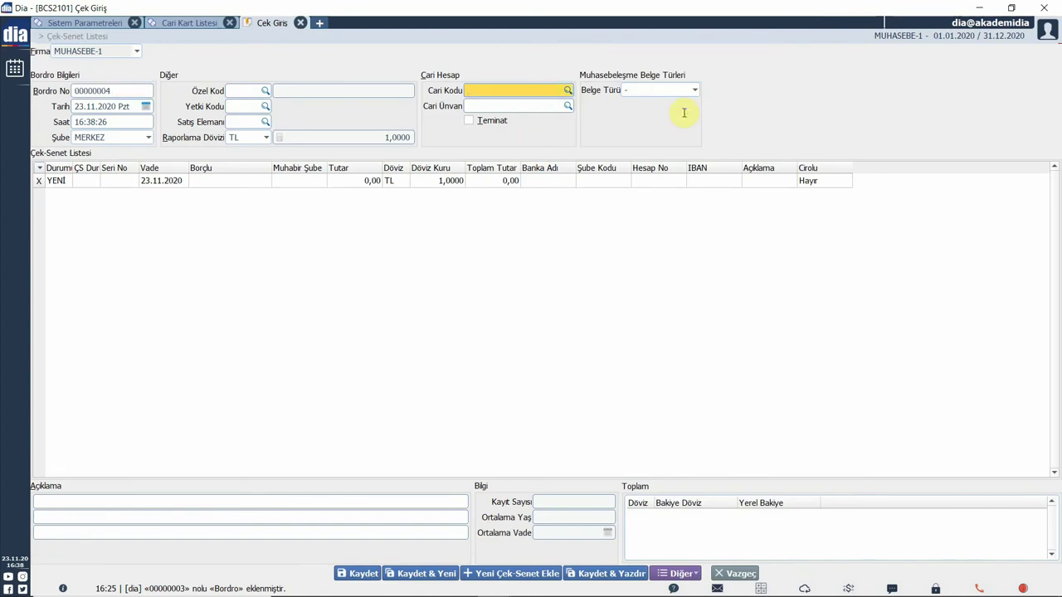
{"action": "left_click", "coordinate": [543, 95]}
{"action": "double_click", "coordinate": [543, 91]}
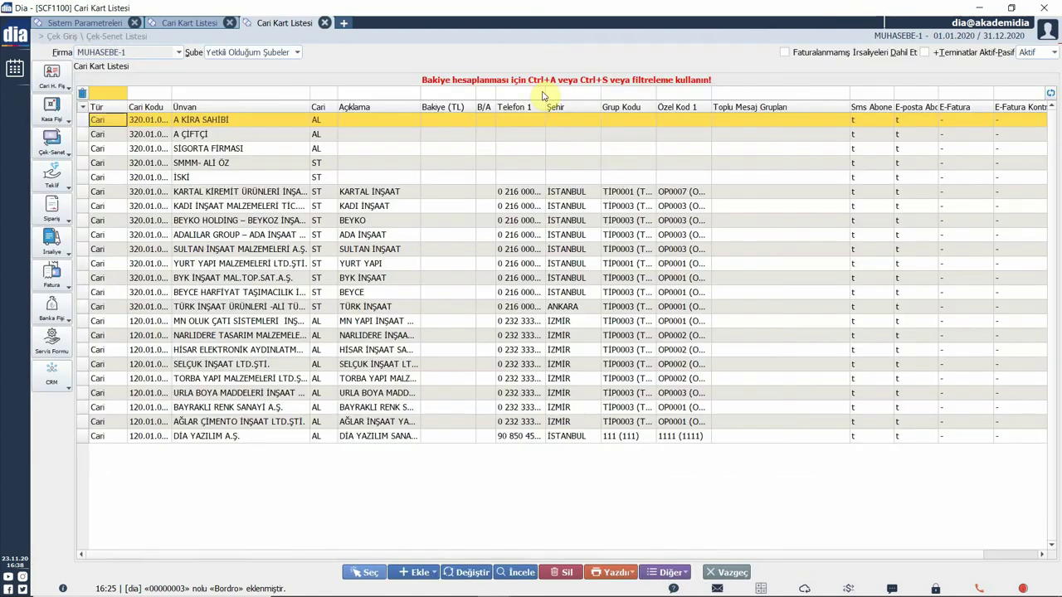
{"action": "left_click", "coordinate": [379, 307]}
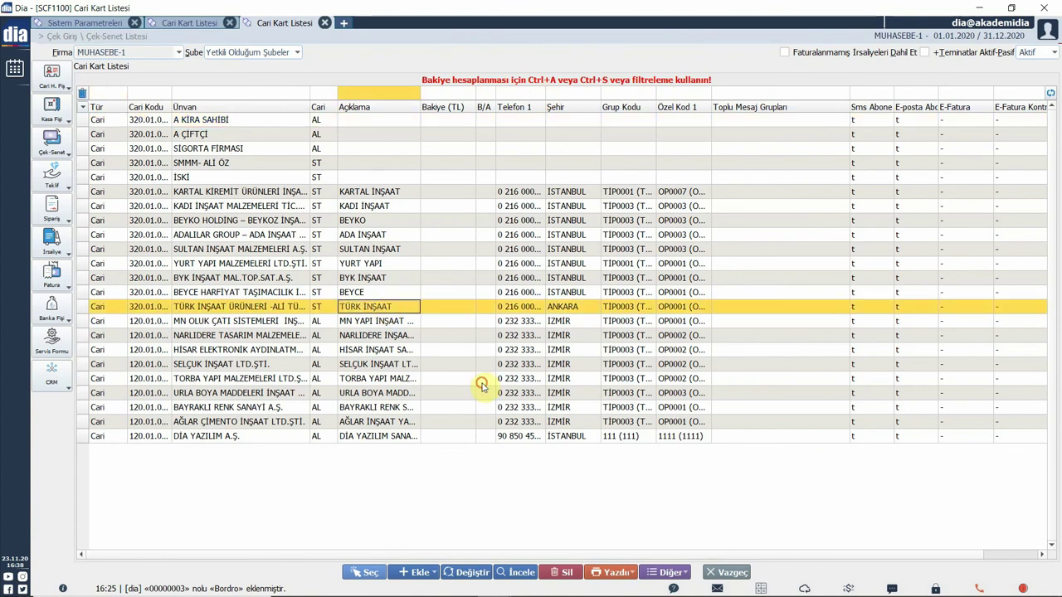
{"action": "left_click", "coordinate": [369, 573]}
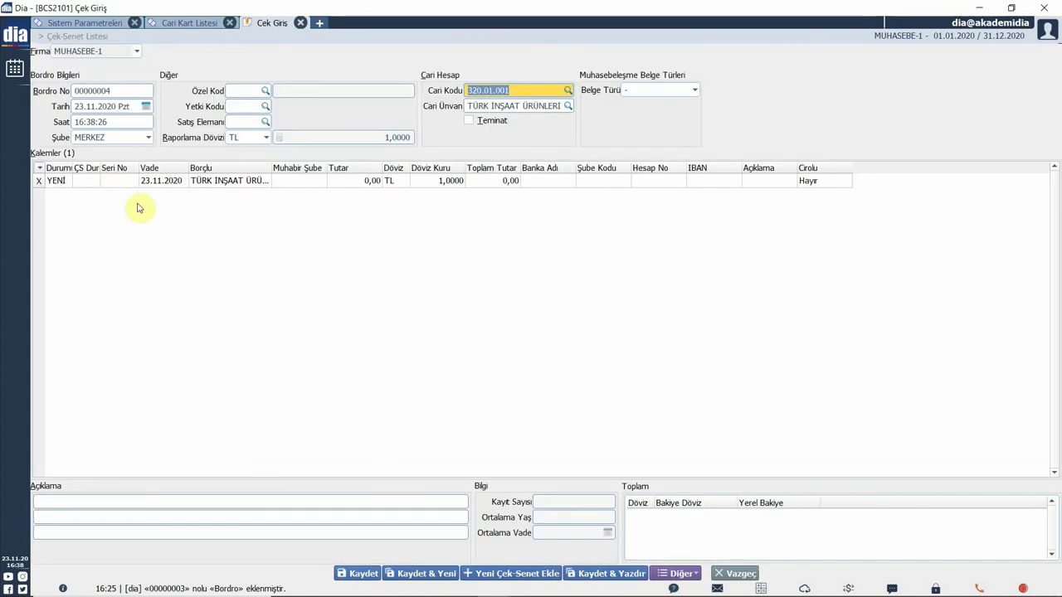
Fill the customer cheque line with serial number 74152, due date 23.12.2020 and amount 14000 TL.
{"action": "left_click", "coordinate": [106, 181]}
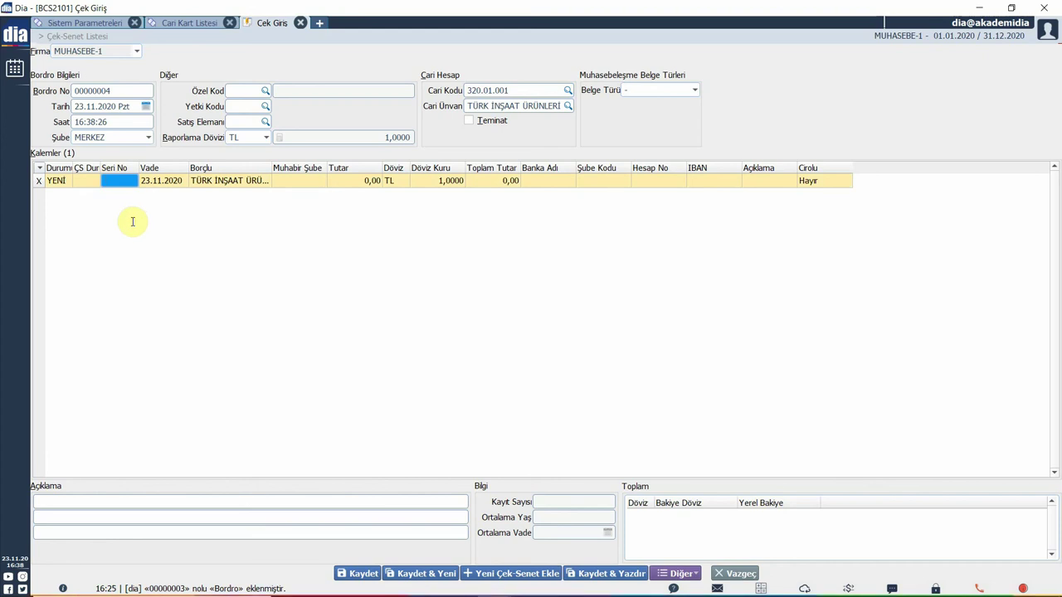
{"action": "type", "text": "711"}
{"action": "key", "text": "Tab"}
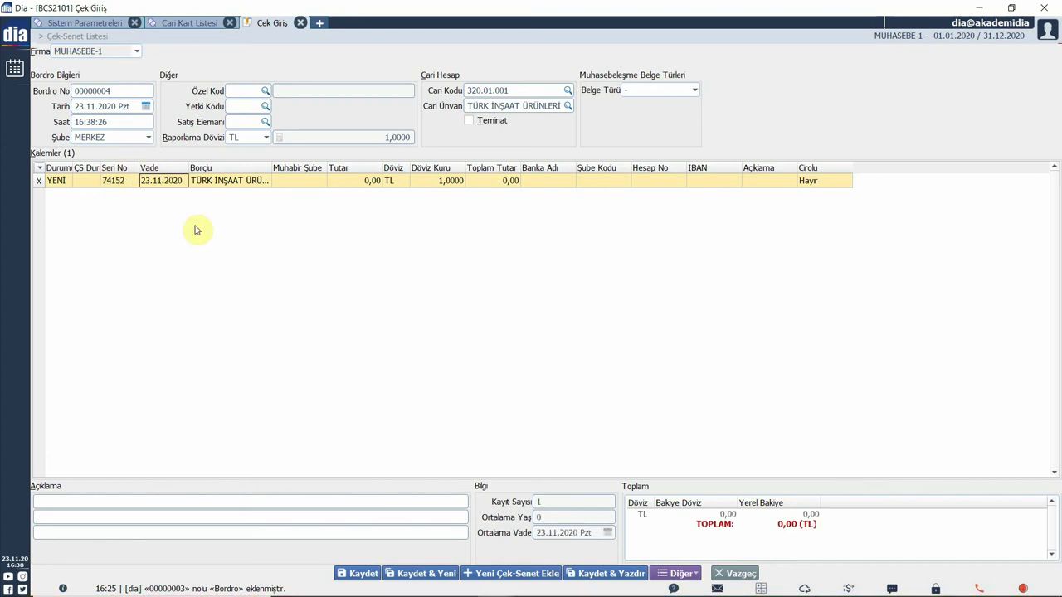
{"action": "key", "text": "Right"}
{"action": "key", "text": "Up"}
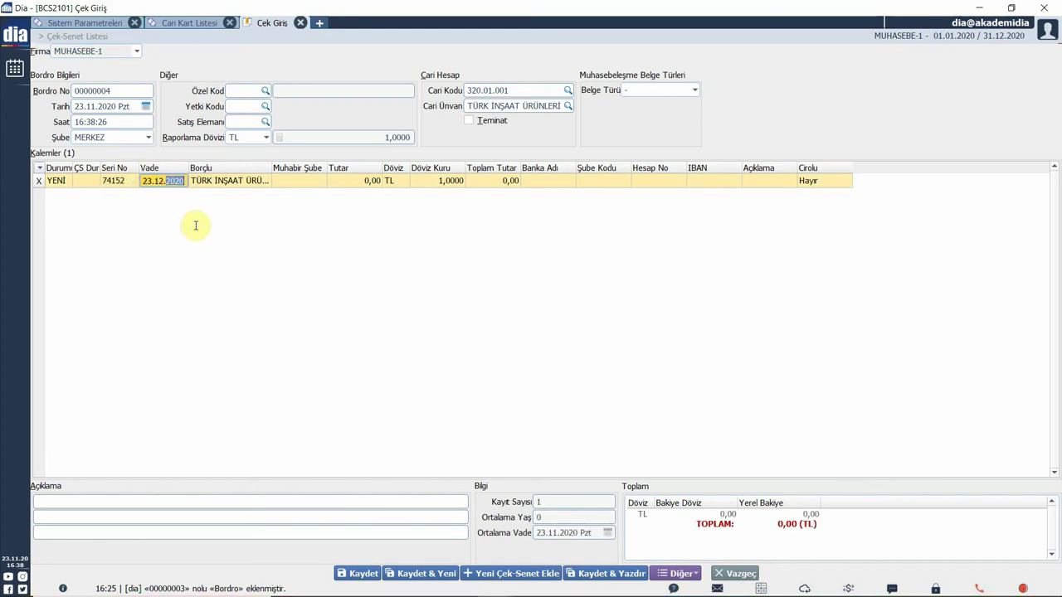
{"action": "left_click", "coordinate": [344, 183]}
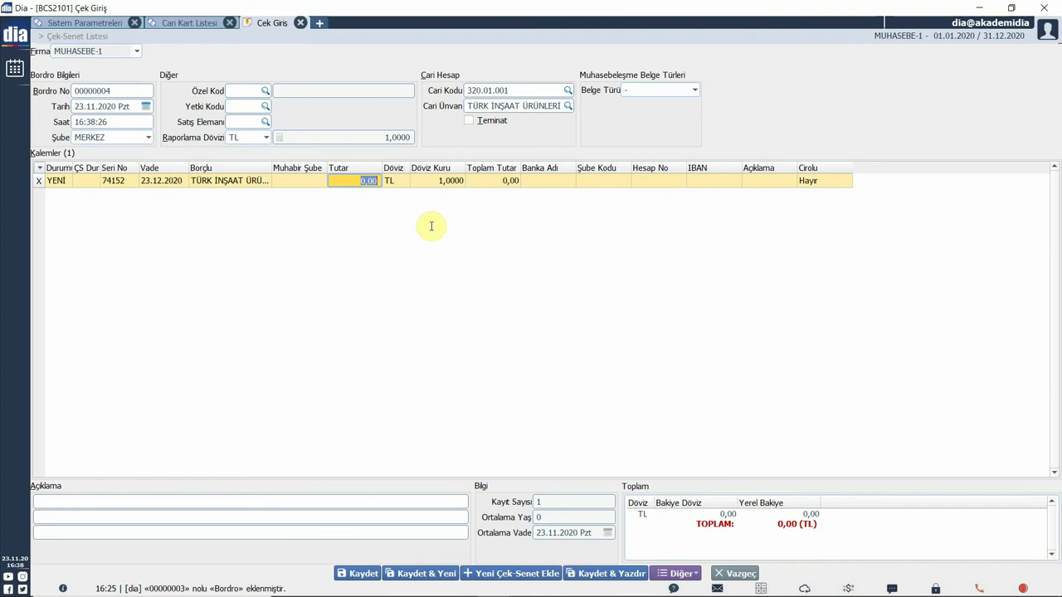
{"action": "type", "text": "14000"}
{"action": "key", "text": "Tab"}
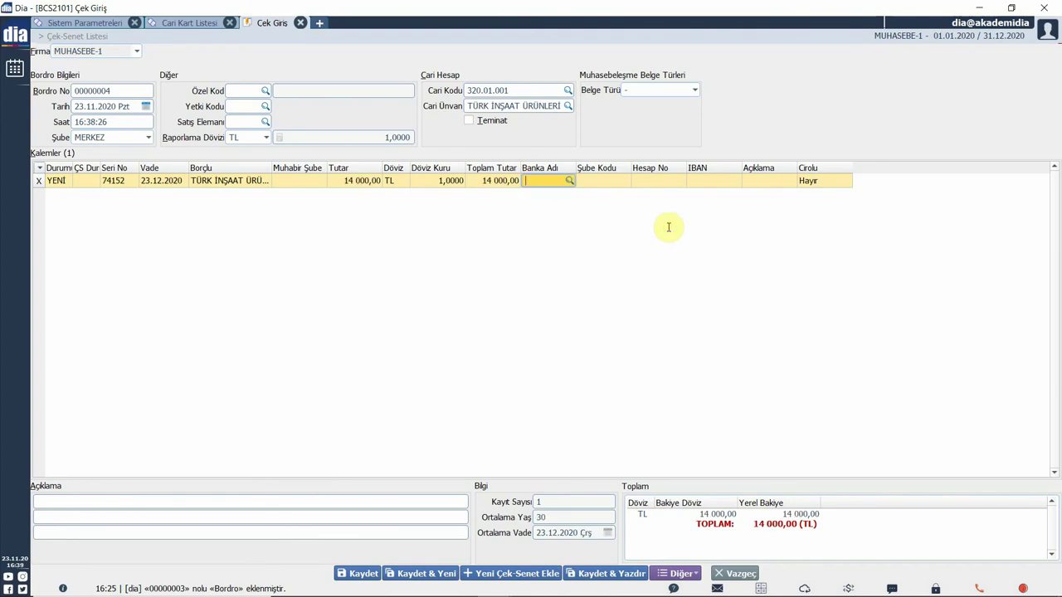
Filter the bank branch list by branch name "ist" and assign the Central Bank's İSTANBUL ŞUBESİ to the customer cheque.
{"action": "left_click", "coordinate": [569, 180]}
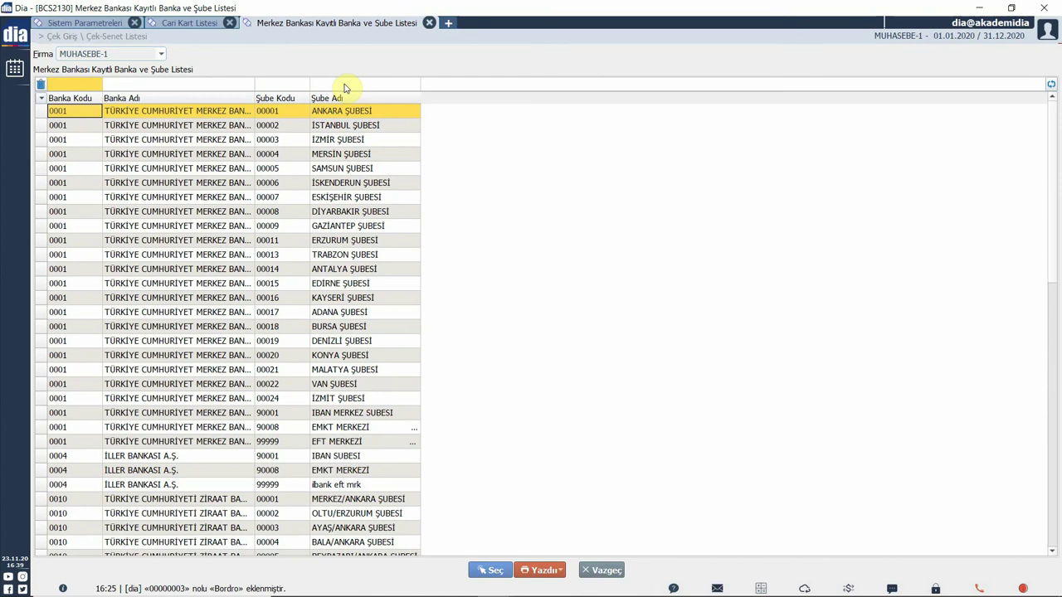
{"action": "left_click", "coordinate": [346, 86]}
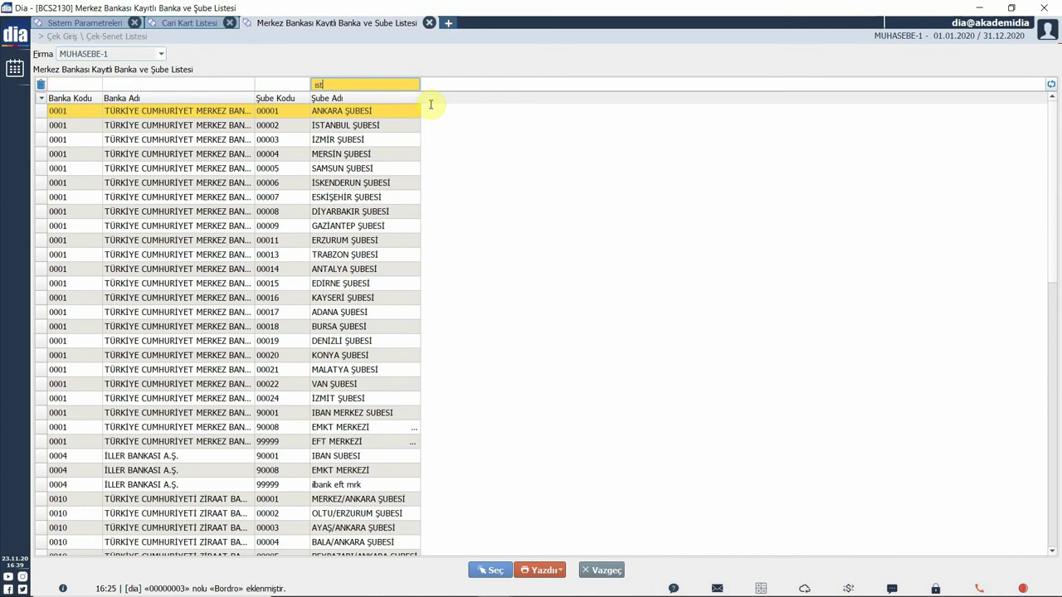
{"action": "key", "text": "Return"}
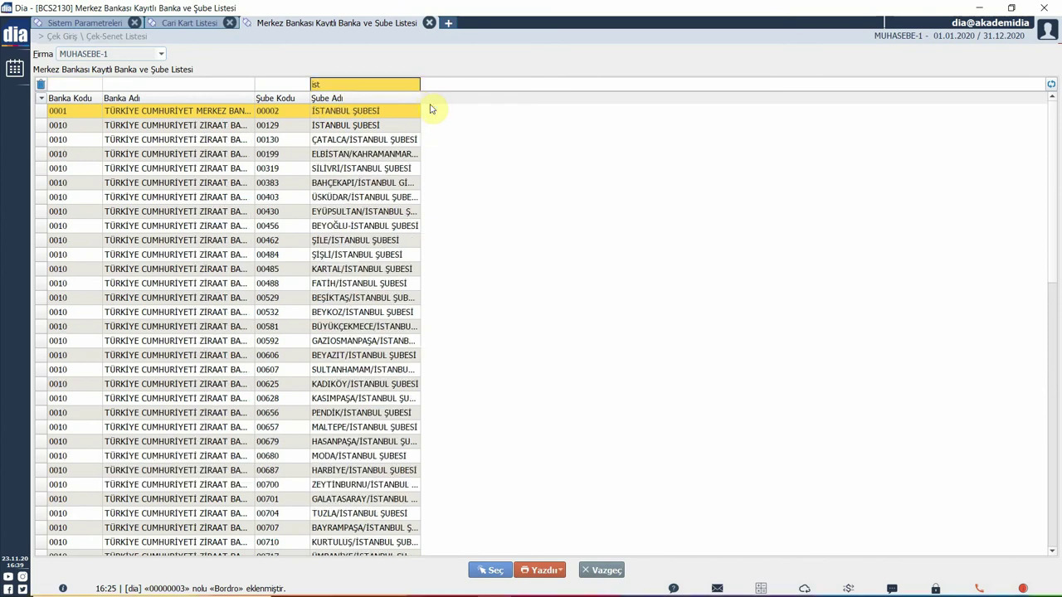
{"action": "double_click", "coordinate": [240, 113]}
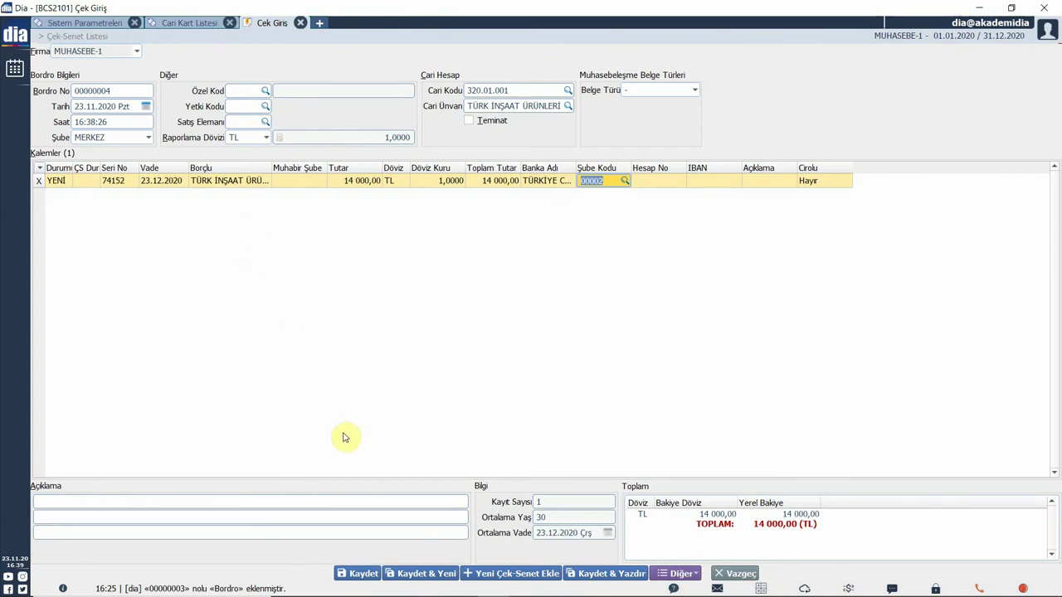
Try to save the customer cheque slip, and close it without saving.
{"action": "left_click", "coordinate": [365, 573]}
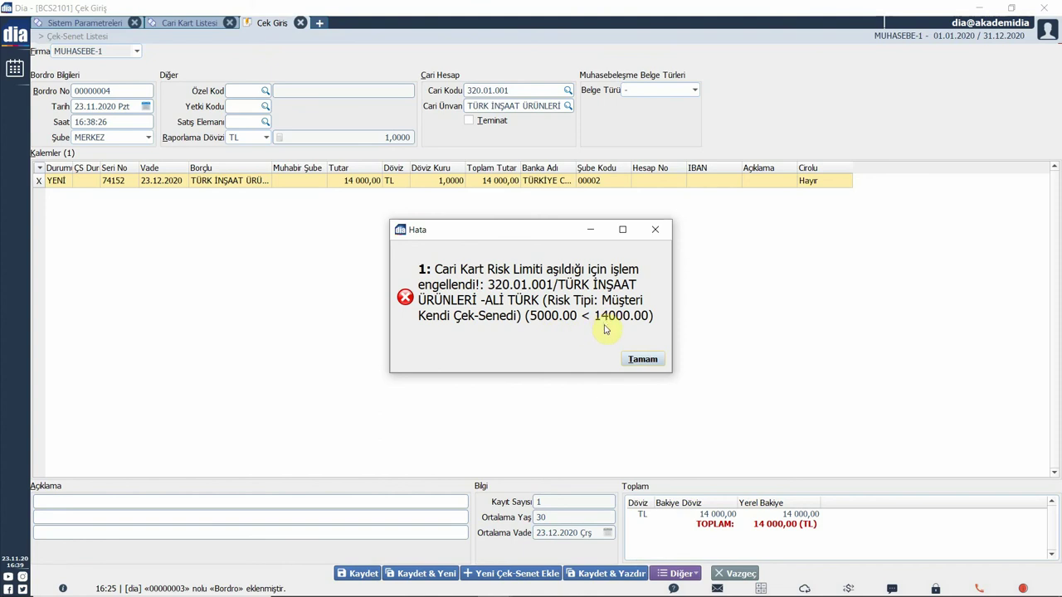
{"action": "left_click", "coordinate": [632, 362]}
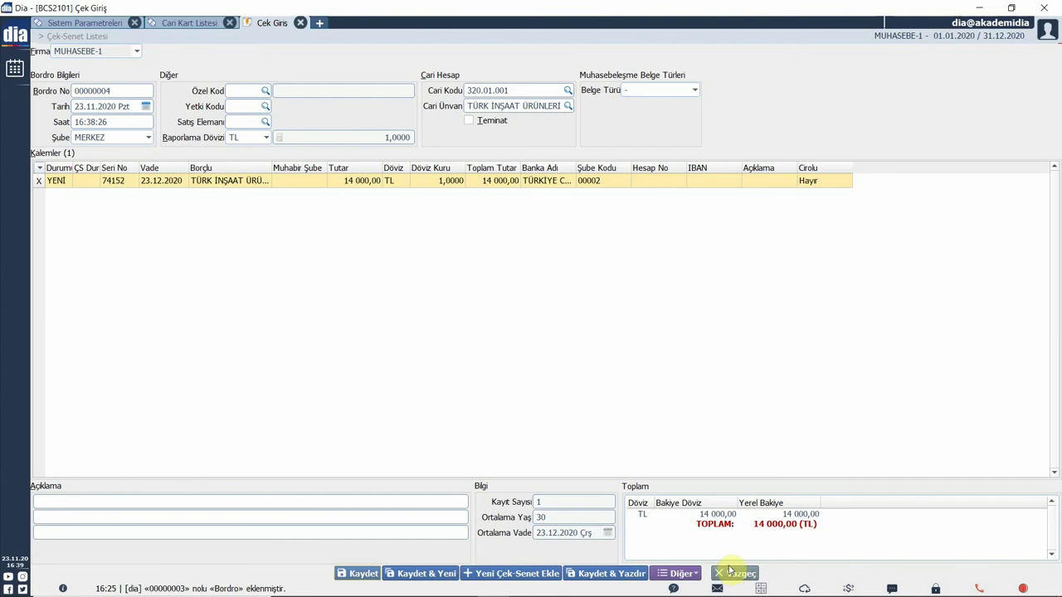
{"action": "left_click", "coordinate": [735, 573]}
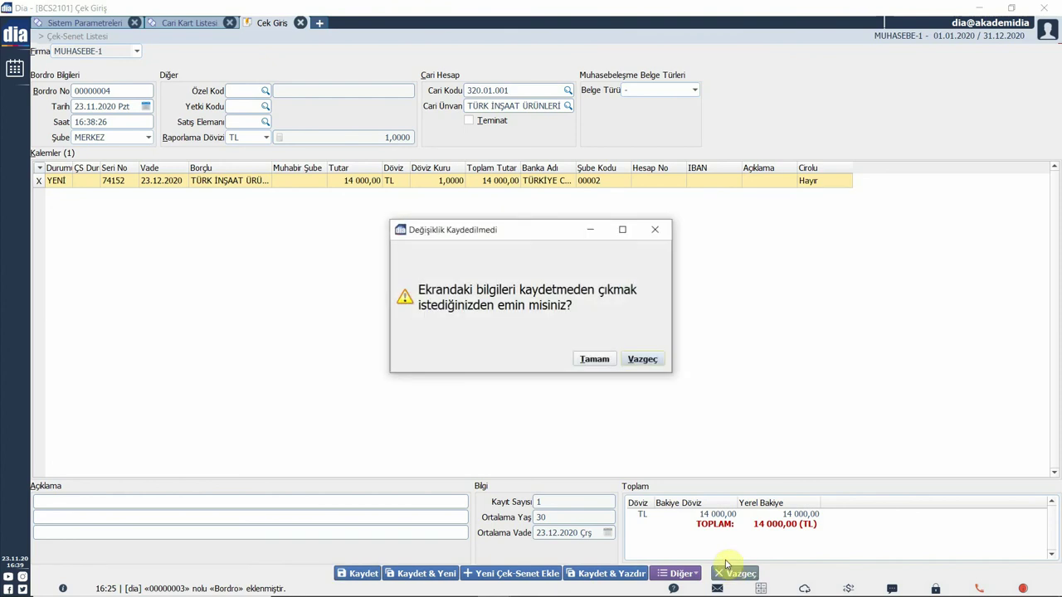
{"action": "left_click", "coordinate": [601, 361]}
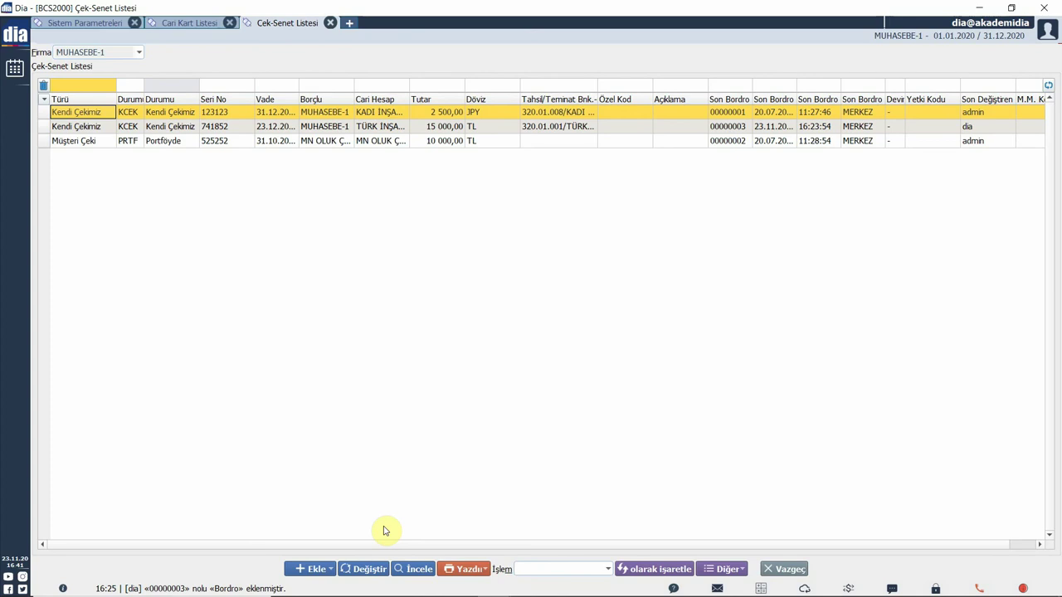
Open Toplu Bilgi Güncelleme in a new tab by searching "toplu bilgi" and set the record type to CARİ HESAP KARTLARI.
{"action": "key", "text": "ctrl+t"}
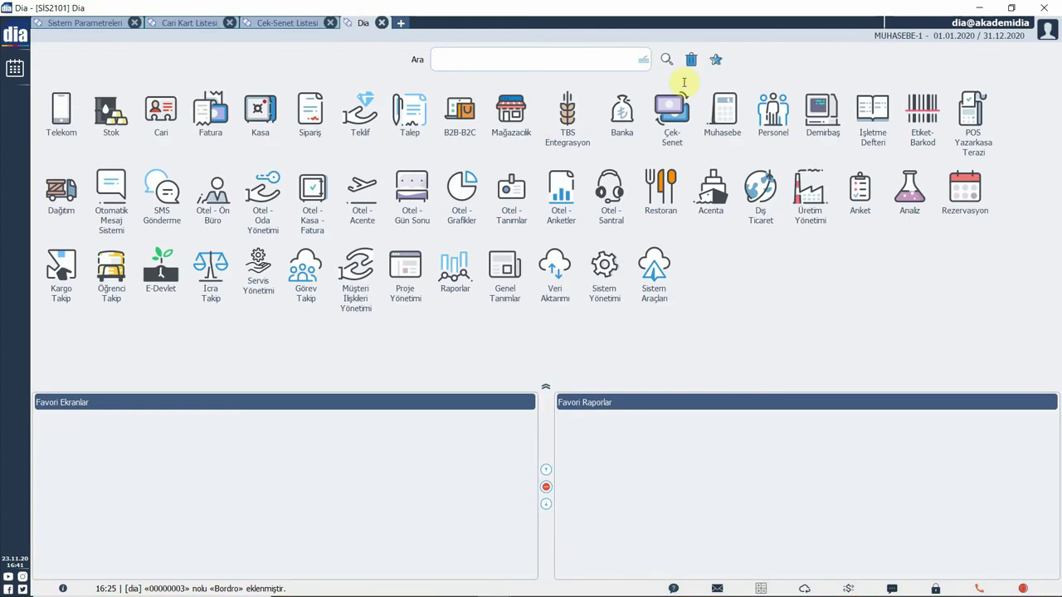
{"action": "type", "text": "toplu bilgi"}
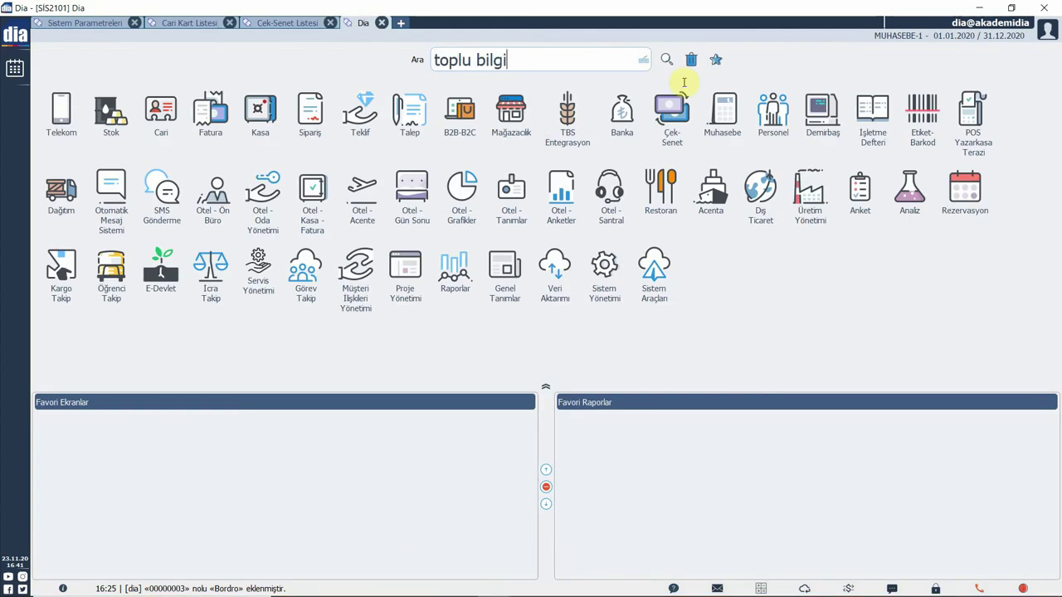
{"action": "key", "text": "Return"}
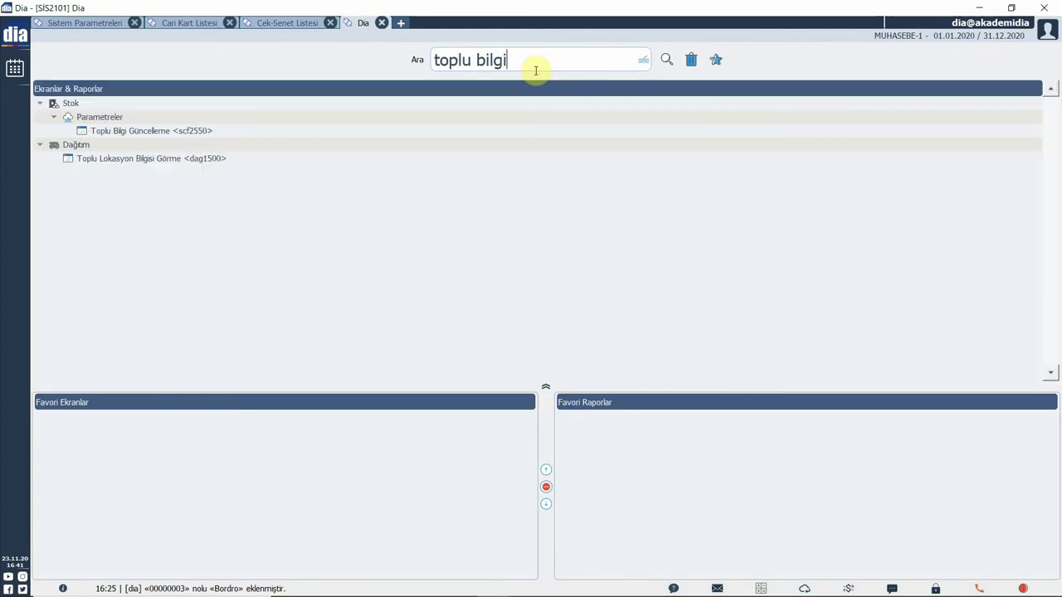
{"action": "double_click", "coordinate": [198, 131]}
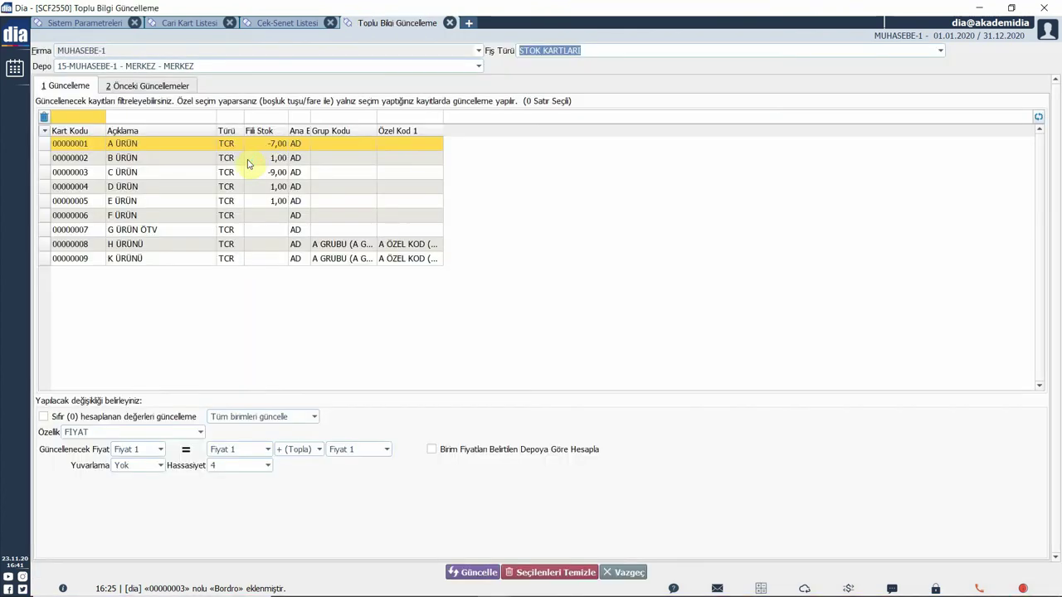
{"action": "left_click", "coordinate": [613, 52]}
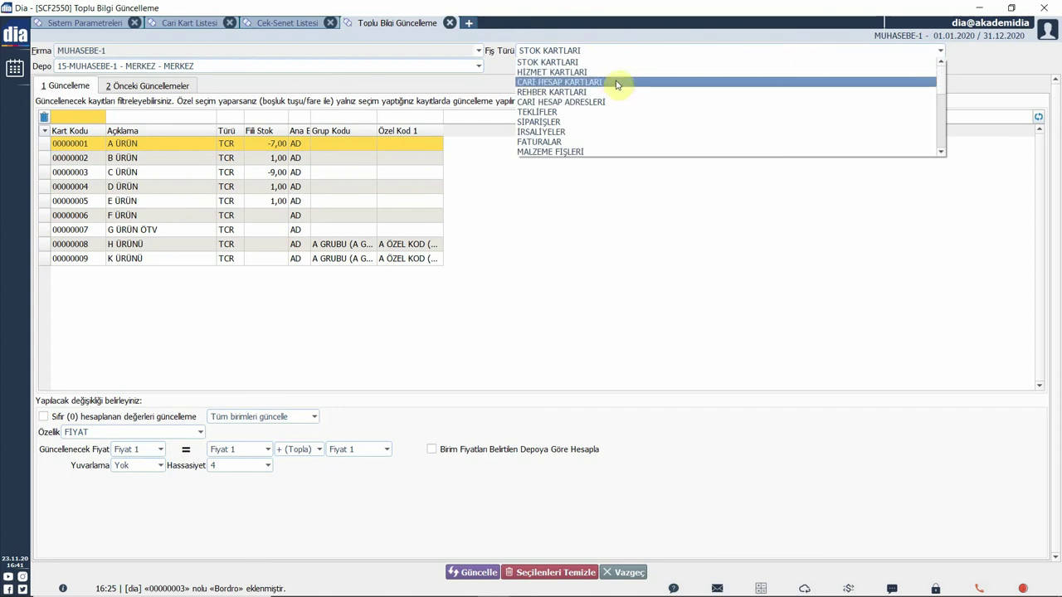
{"action": "left_click", "coordinate": [617, 83]}
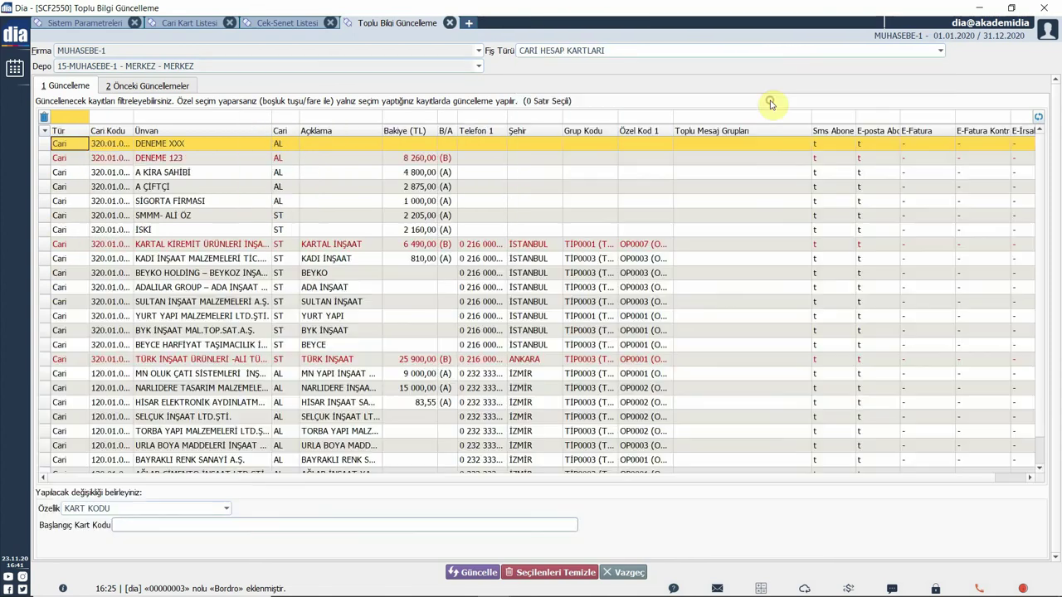
Choose RİSK LİMİTİ as the property for the bulk update of the account cards.
{"action": "left_click", "coordinate": [226, 508]}
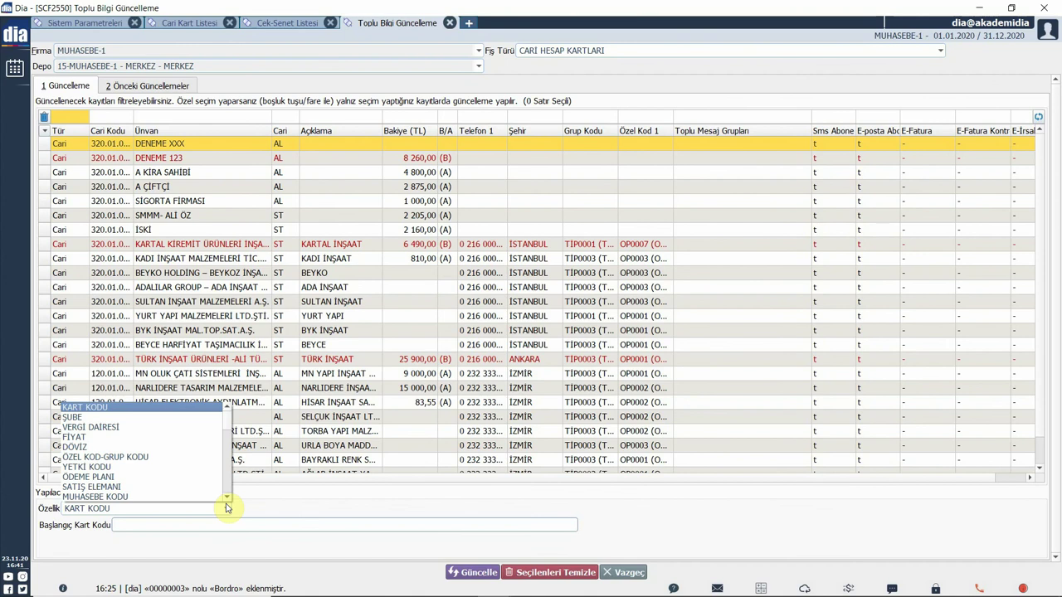
{"action": "scroll", "coordinate": [205, 448], "scroll_direction": "down", "scroll_amount": 5}
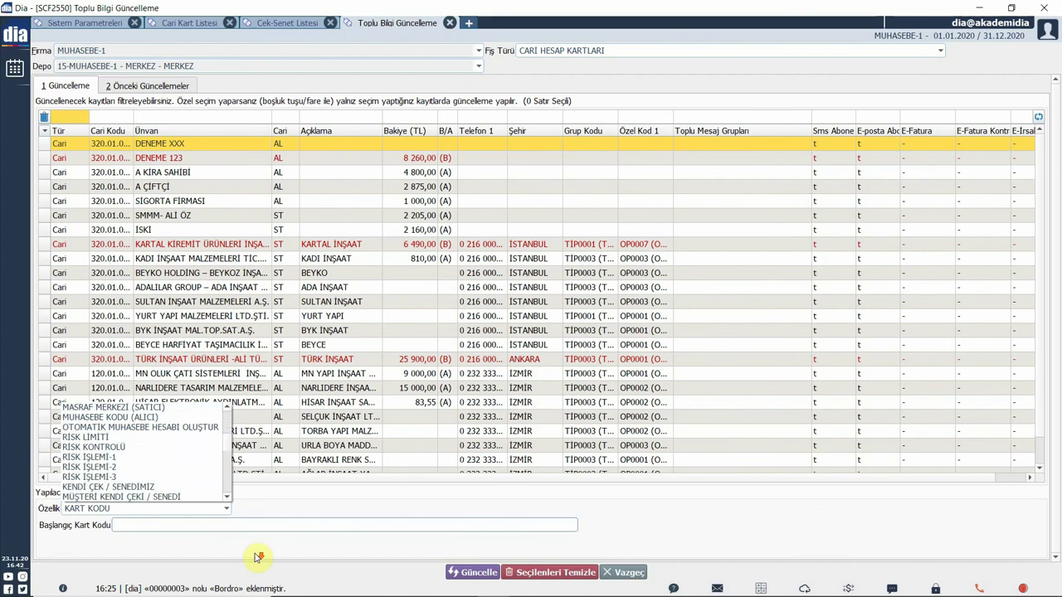
{"action": "left_click", "coordinate": [192, 444]}
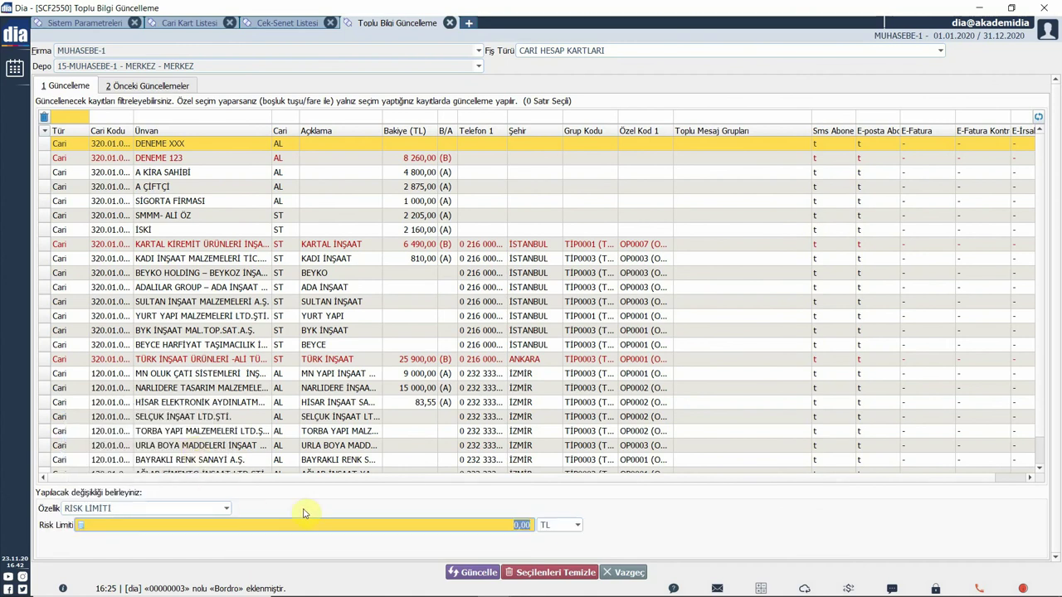
{"action": "left_click", "coordinate": [521, 525]}
Add the Risk Limiti column to the list of account cards.
{"action": "left_click", "coordinate": [45, 132]}
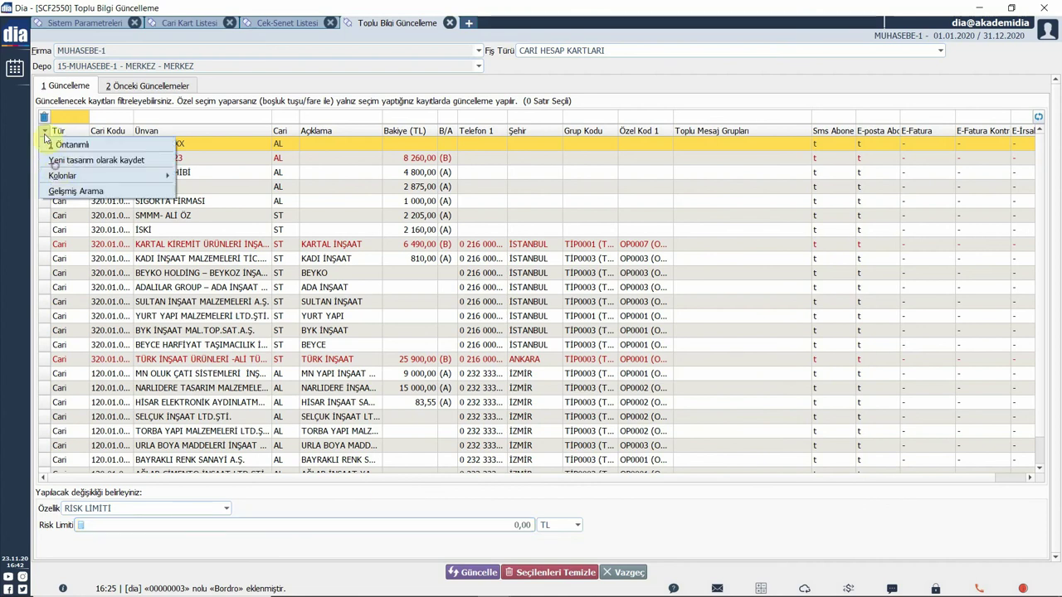
{"action": "mouse_move", "coordinate": [64, 174]}
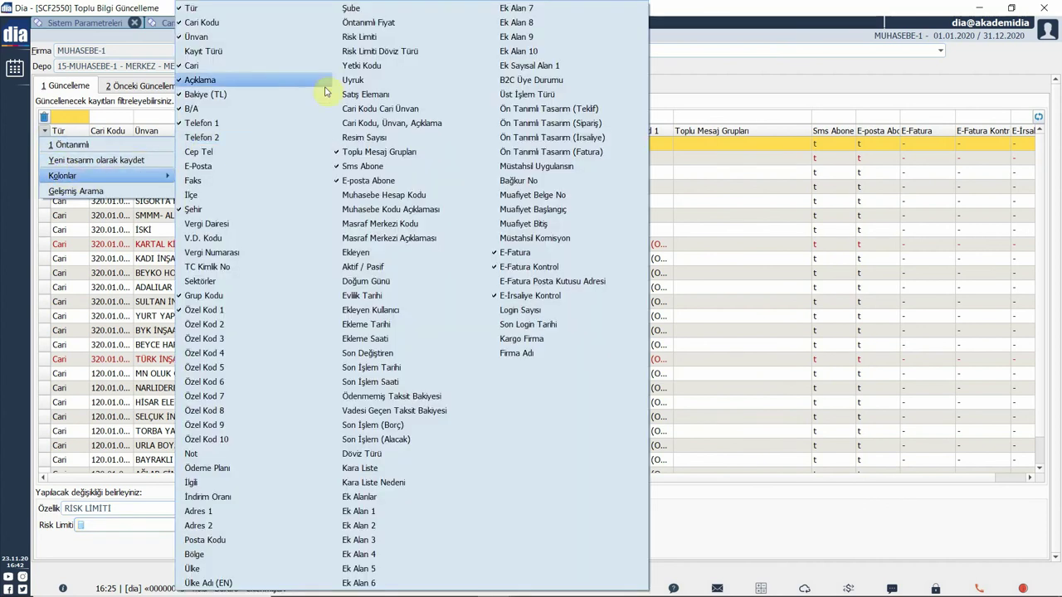
{"action": "left_click", "coordinate": [403, 37]}
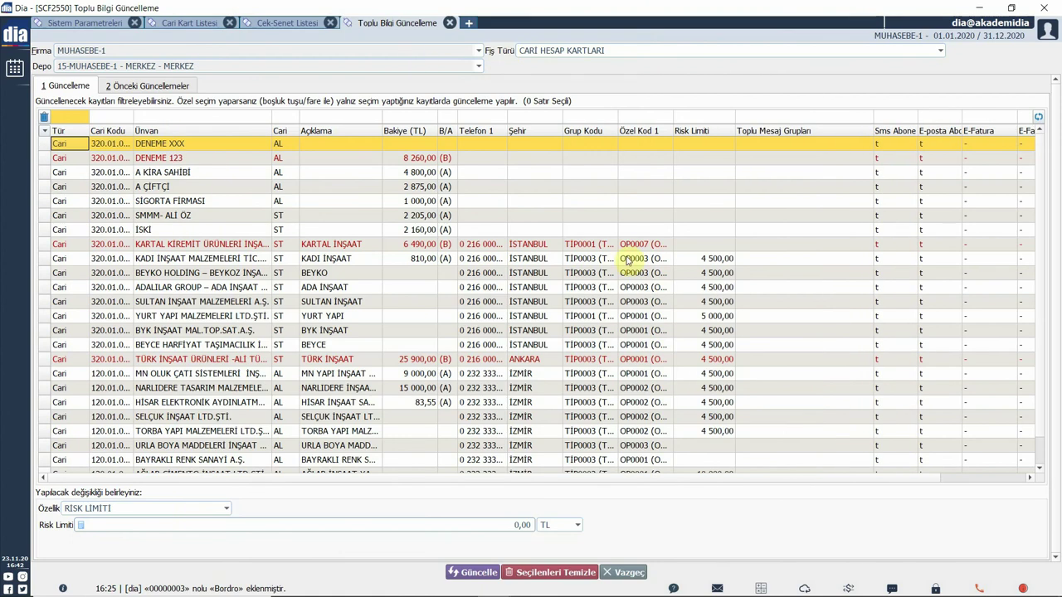
Bulk update the risk limit of KADI İNŞAAT, BEYKO and ADA İNŞAAT to 5 000,00 TL.
{"action": "left_click", "coordinate": [522, 266]}
{"action": "key", "text": "space"}
{"action": "key", "text": "space"}
{"action": "key", "text": "space"}
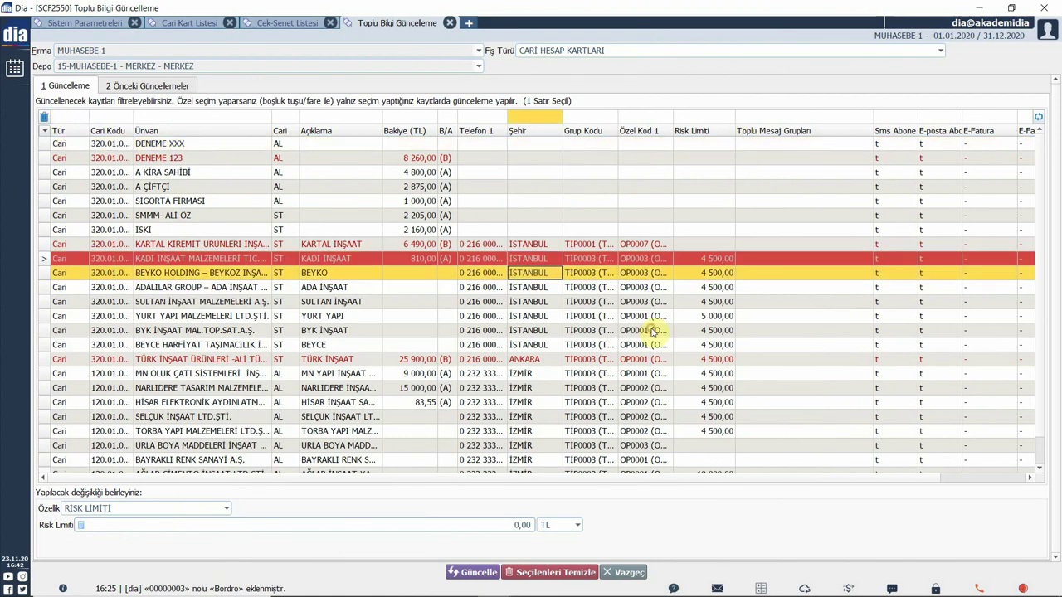
{"action": "left_click", "coordinate": [526, 524]}
{"action": "type", "text": "10"}
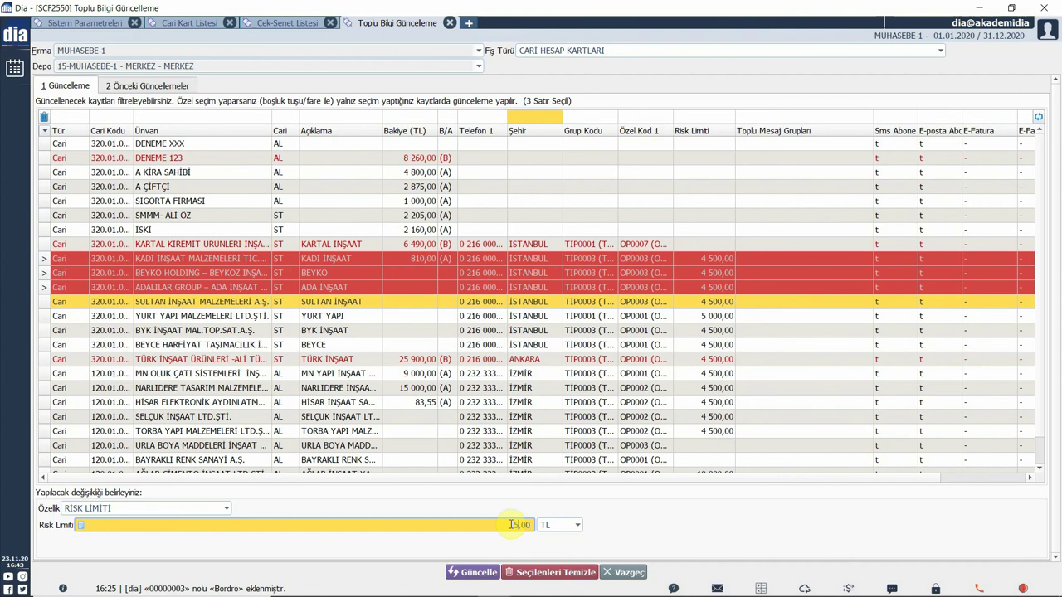
{"action": "type", "text": "000"}
{"action": "left_click", "coordinate": [472, 572]}
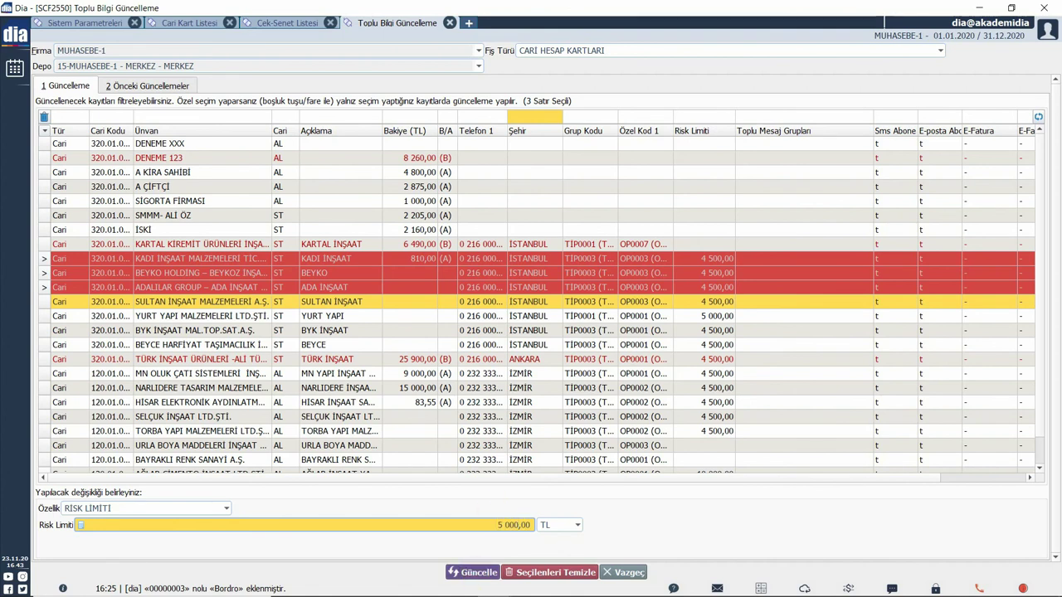
{"action": "left_click", "coordinate": [595, 360]}
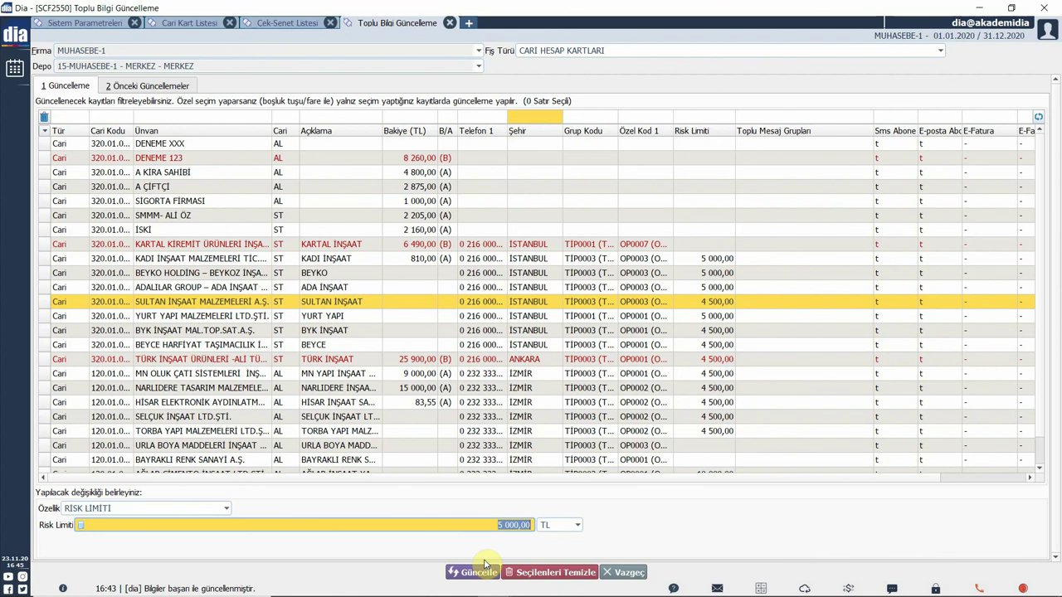
Open Cari Kart Risk Kontrol Raporu in a new tab by searching "cari risk".
{"action": "key", "text": "ctrl+t"}
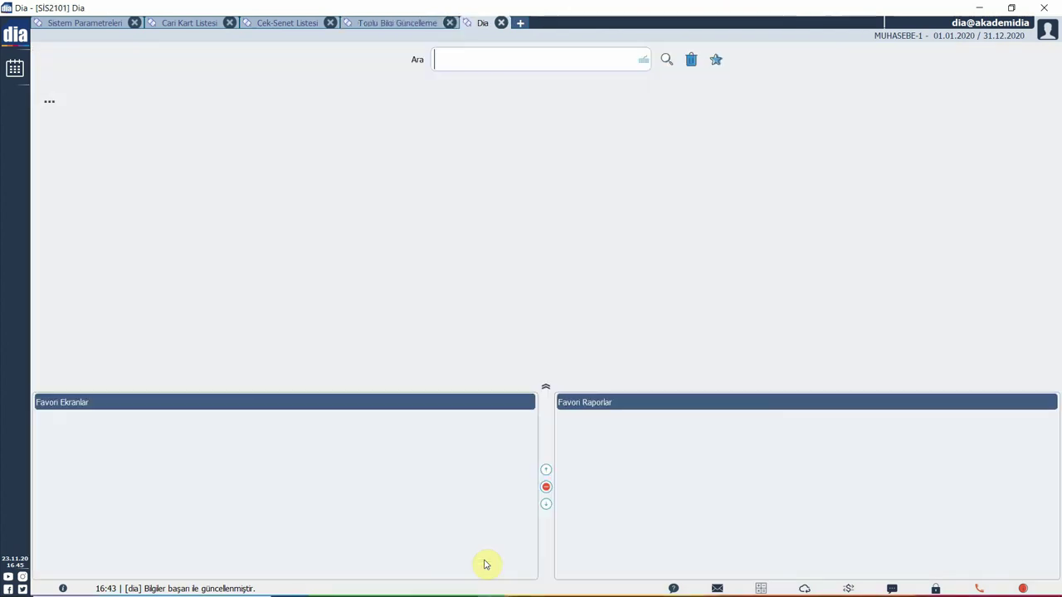
{"action": "type", "text": "cari risk"}
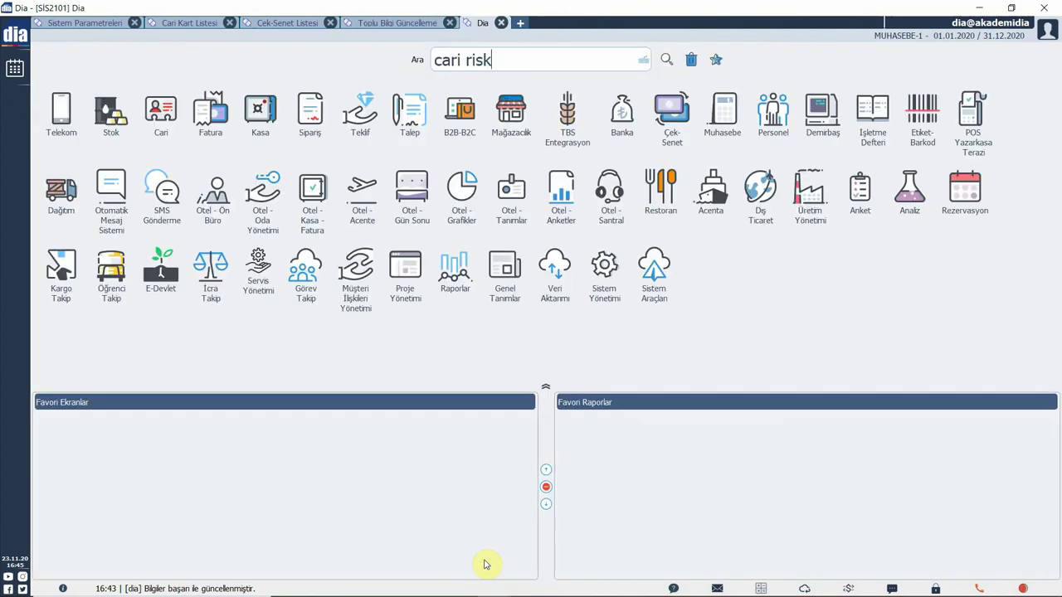
{"action": "key", "text": "Return"}
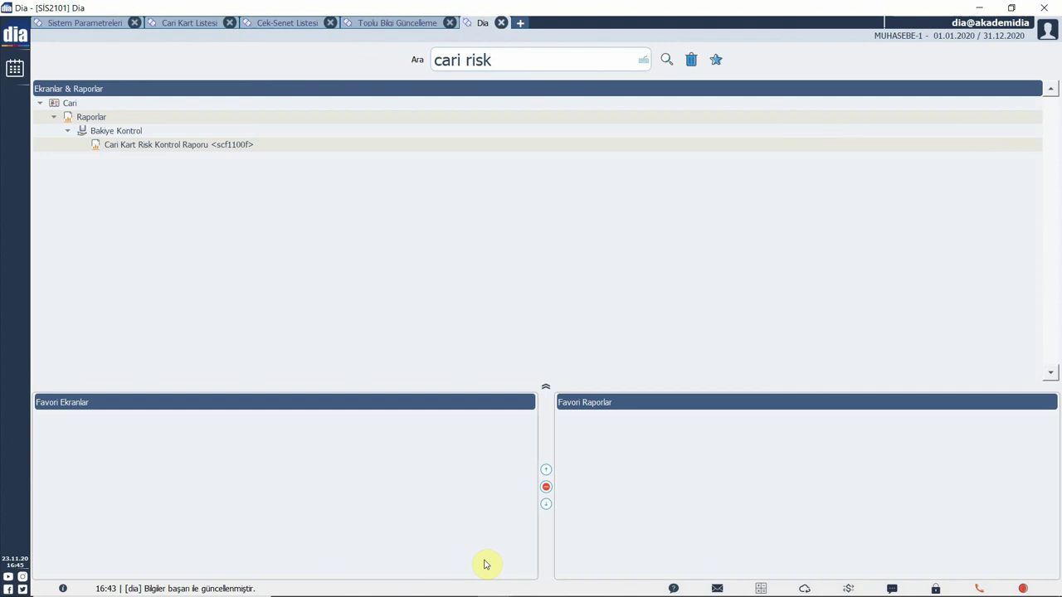
{"action": "double_click", "coordinate": [189, 149]}
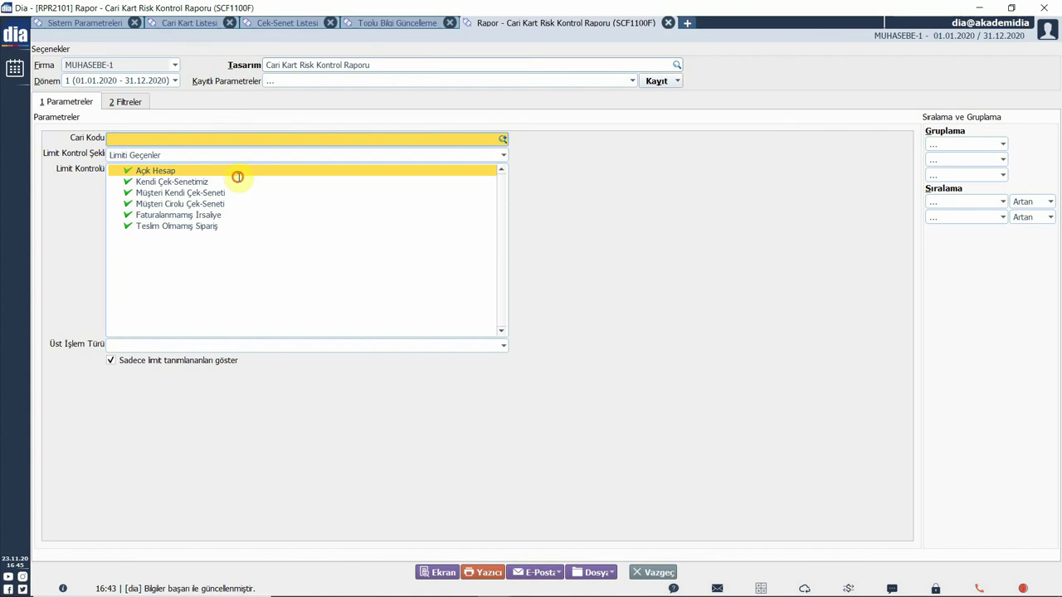
Choose the TÜRK İNŞAAT, HİSAR ELEKTRONİK, SELÇUK İNŞAAT and TORBA YAPI accounts as the report's Cari Kodu.
{"action": "key", "text": "F2"}
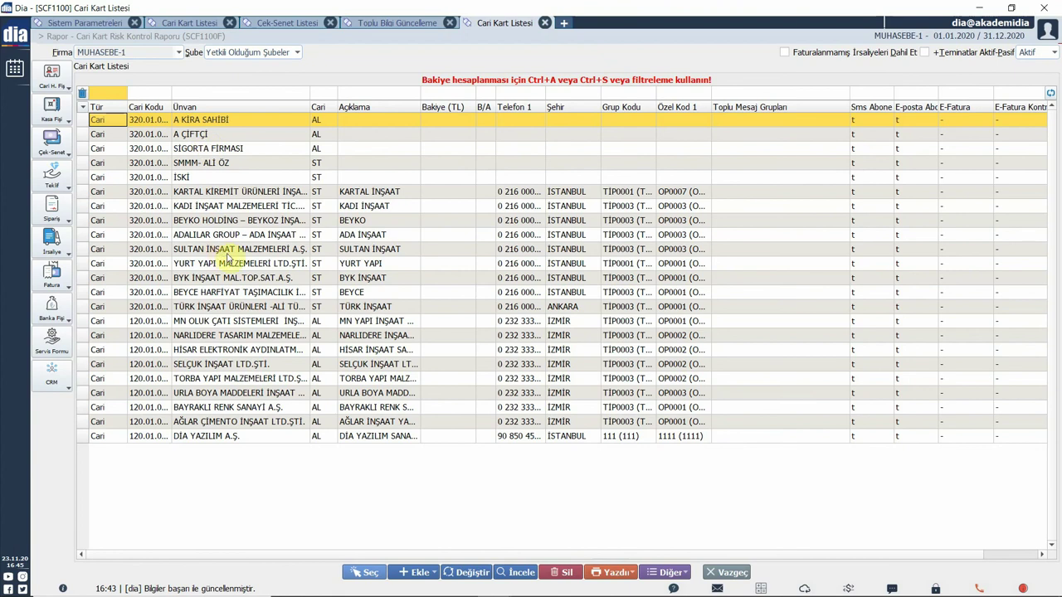
{"action": "left_click", "coordinate": [350, 306]}
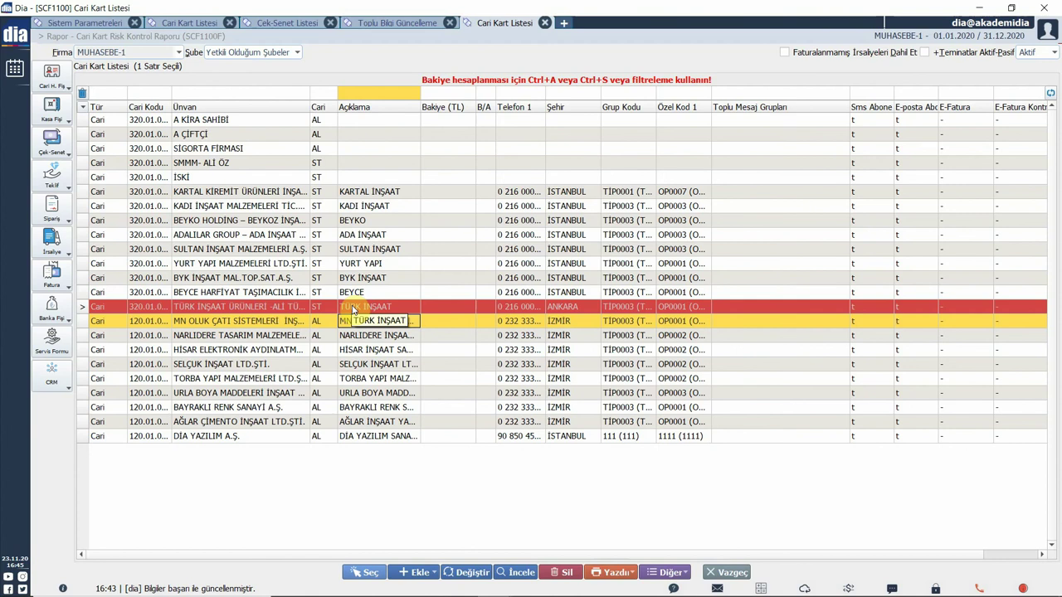
{"action": "left_click", "coordinate": [319, 349]}
{"action": "left_click", "coordinate": [333, 348]}
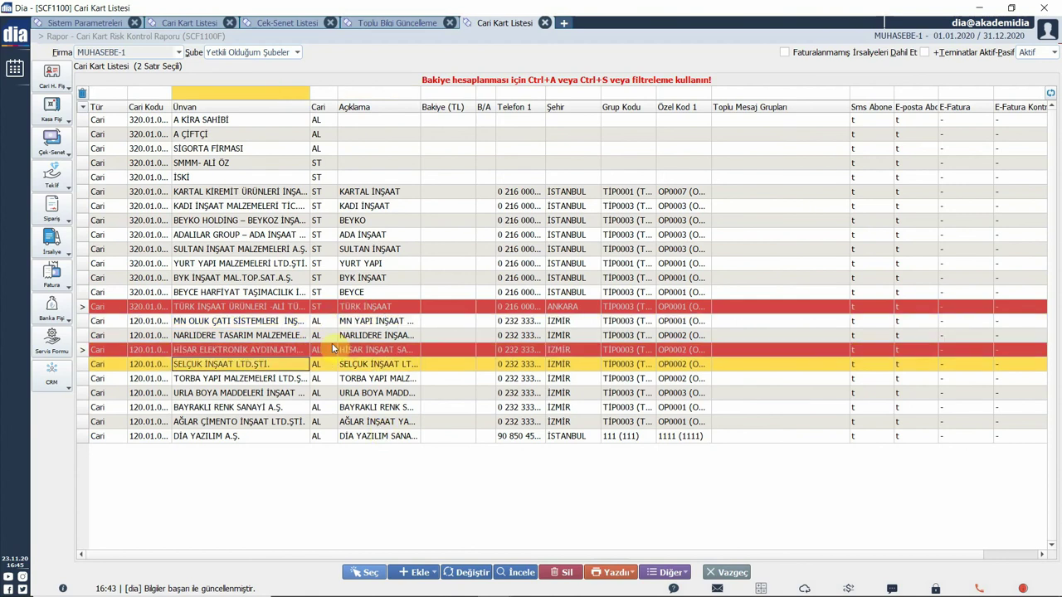
{"action": "key", "text": "space"}
{"action": "key", "text": "space"}
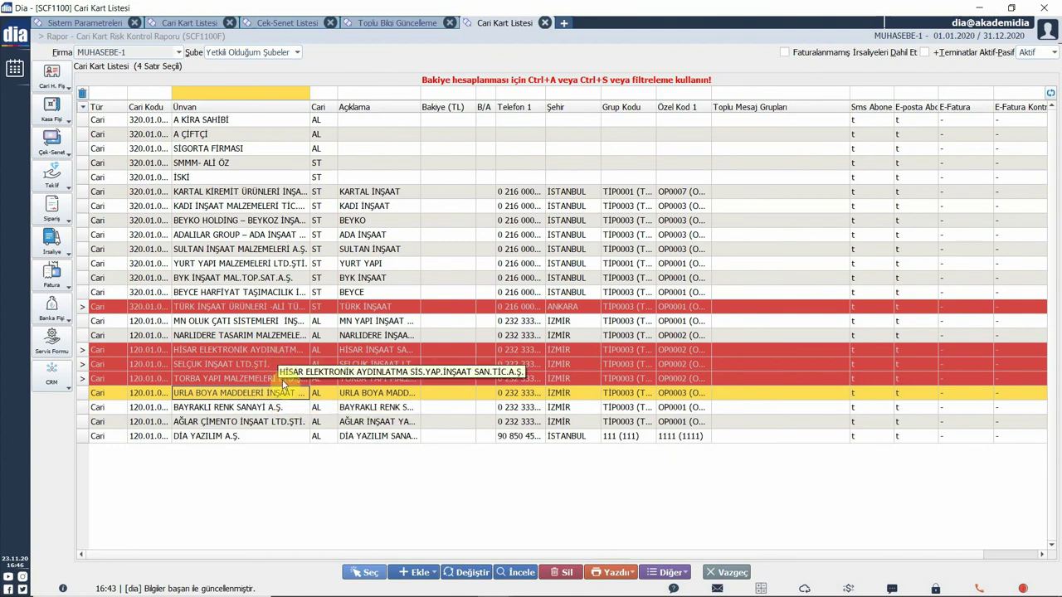
{"action": "left_click", "coordinate": [375, 572]}
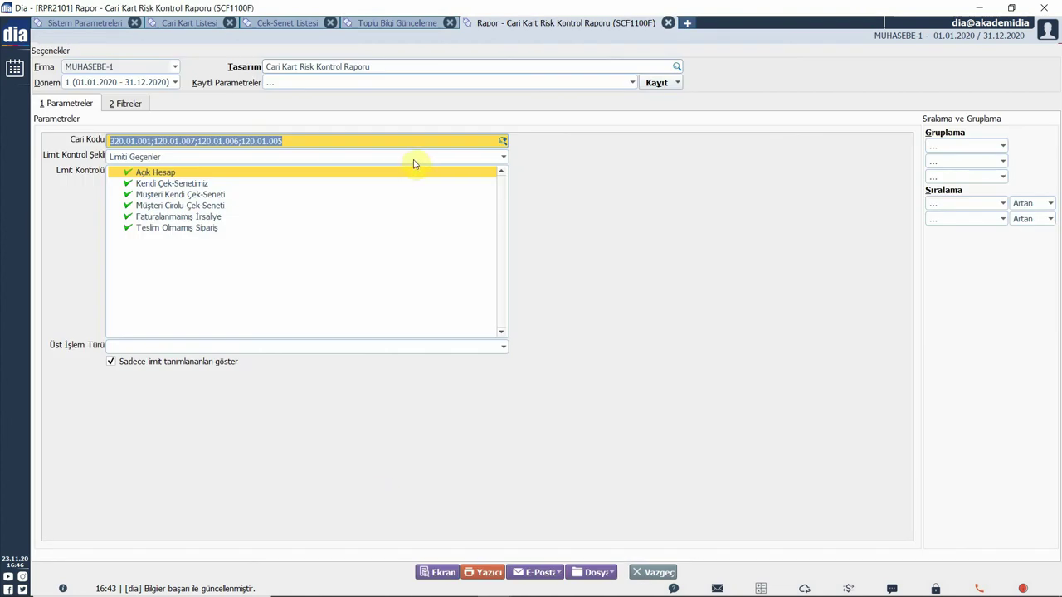
Set Limit Kontrol Şekli to Tümü and exclude Teslim Olmamış Sipariş from the limit check.
{"action": "left_click", "coordinate": [415, 157]}
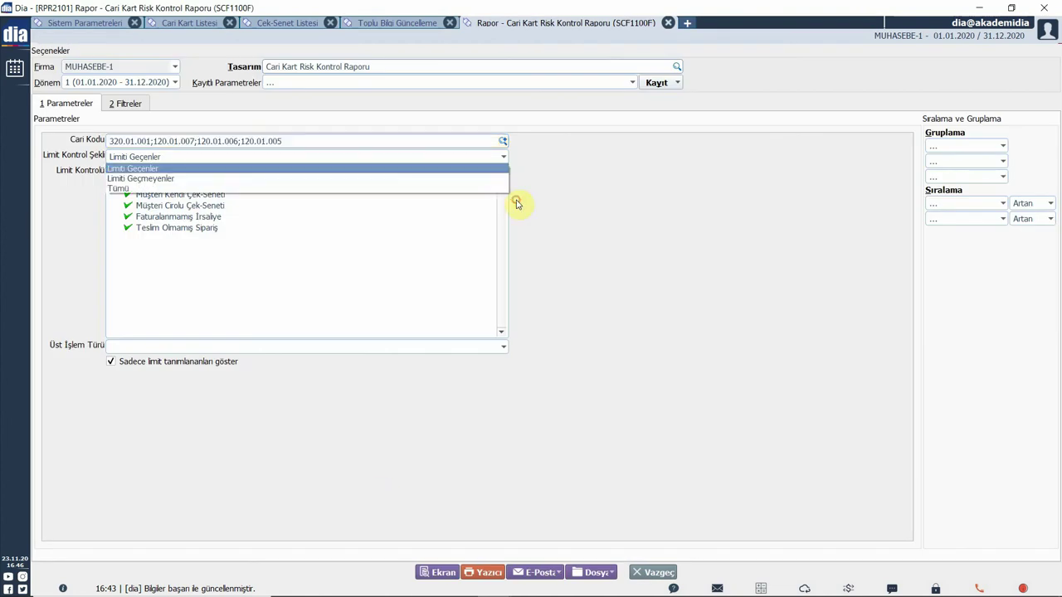
{"action": "left_click", "coordinate": [233, 189]}
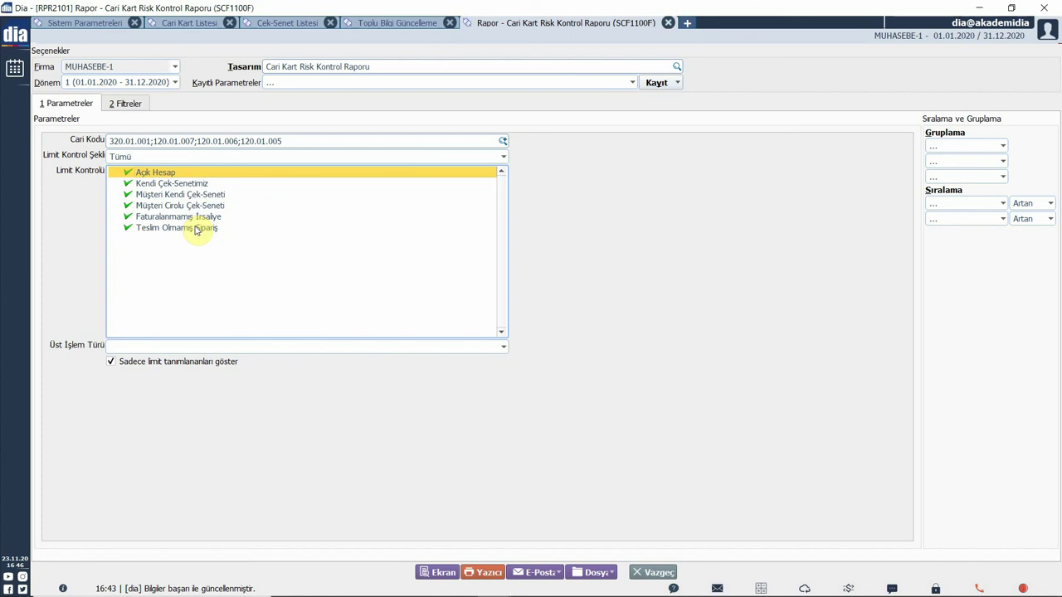
{"action": "left_click", "coordinate": [245, 286]}
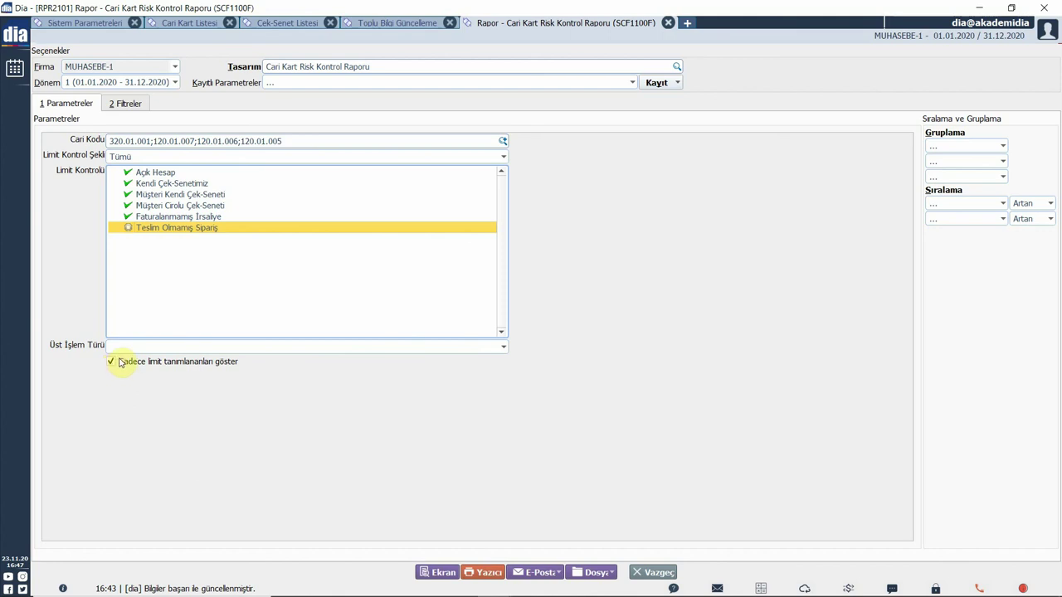
Look through the grouping and sorting options without choosing any, and generate the risk control report on screen.
{"action": "left_click", "coordinate": [1002, 146]}
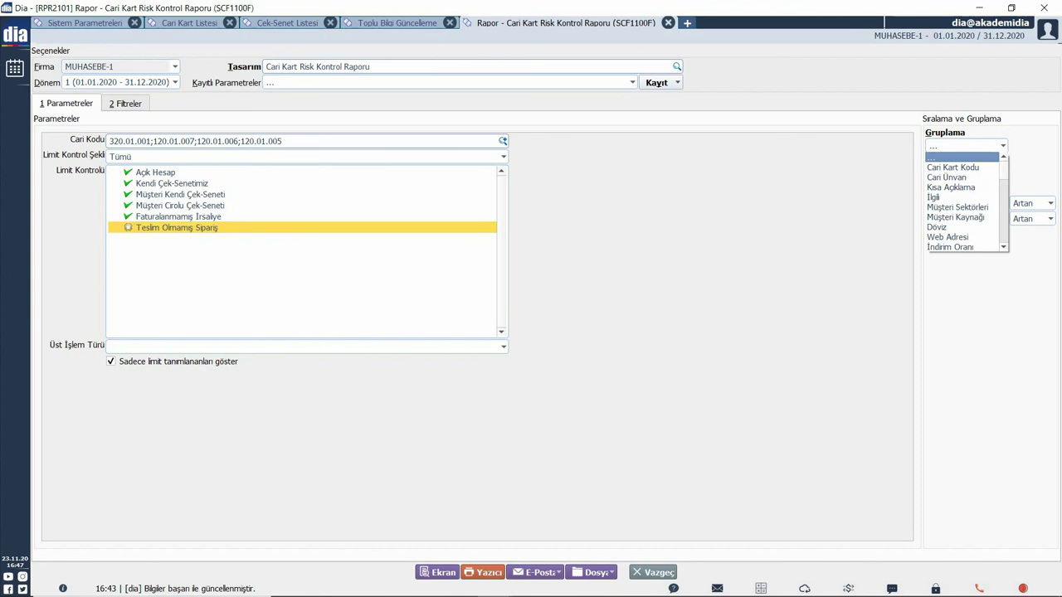
{"action": "left_click", "coordinate": [994, 156]}
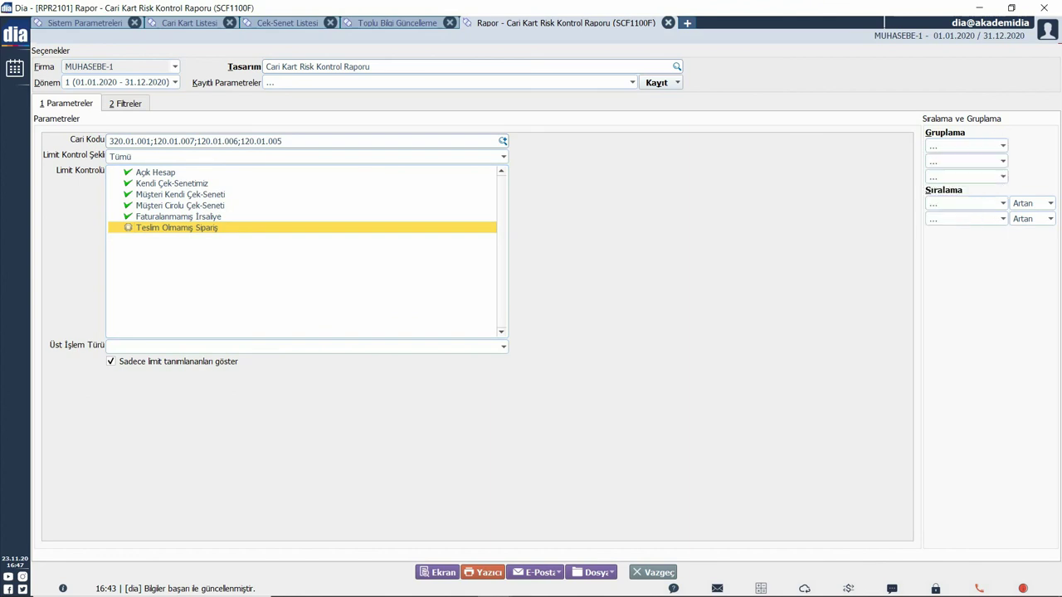
{"action": "left_click", "coordinate": [1038, 177]}
{"action": "left_click", "coordinate": [1002, 204]}
{"action": "left_click", "coordinate": [1024, 180]}
{"action": "left_click", "coordinate": [442, 574]}
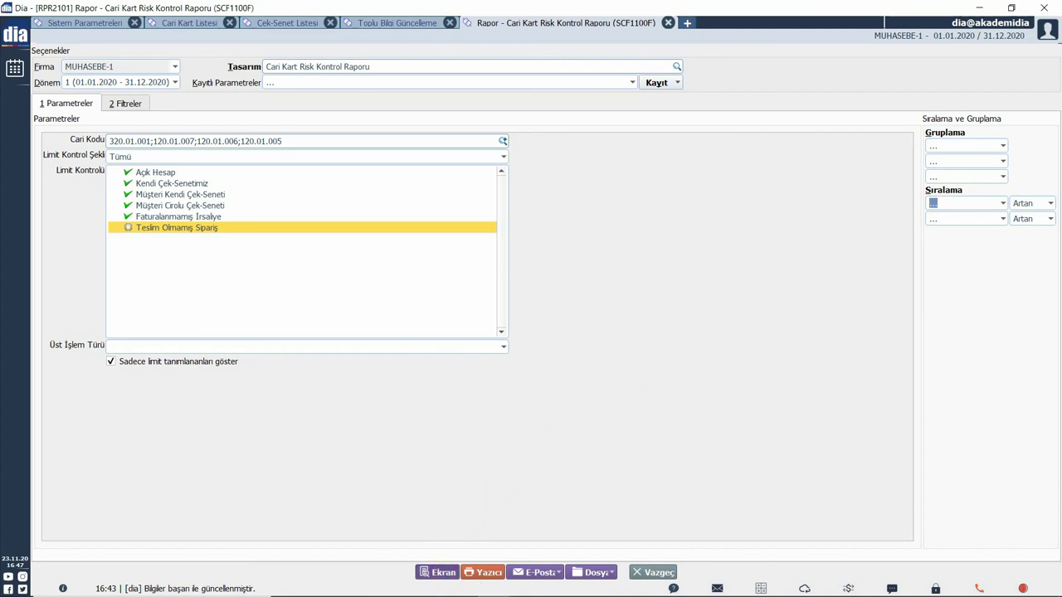